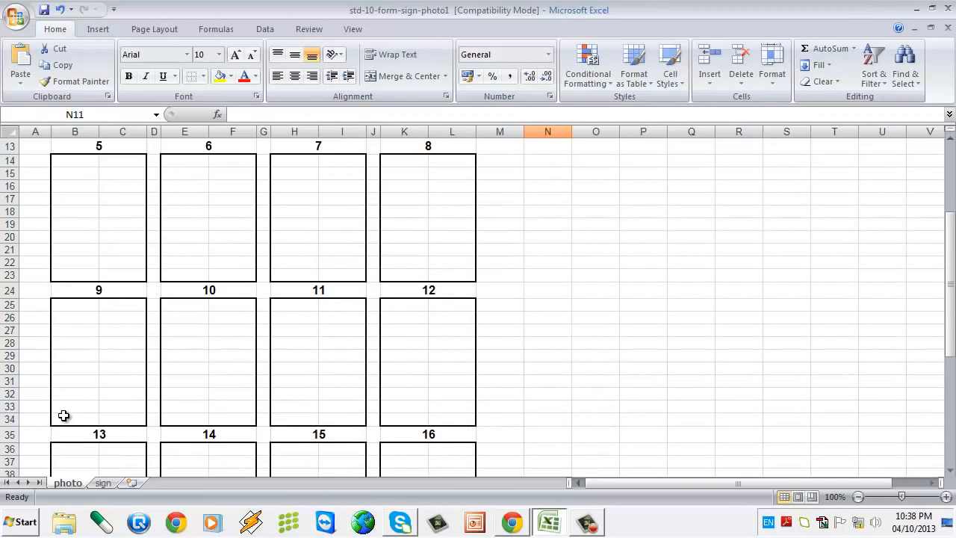
Step: Examine the numbered signature boxes on the sign sheet, from the first row down to the lower rows
click(102, 483)
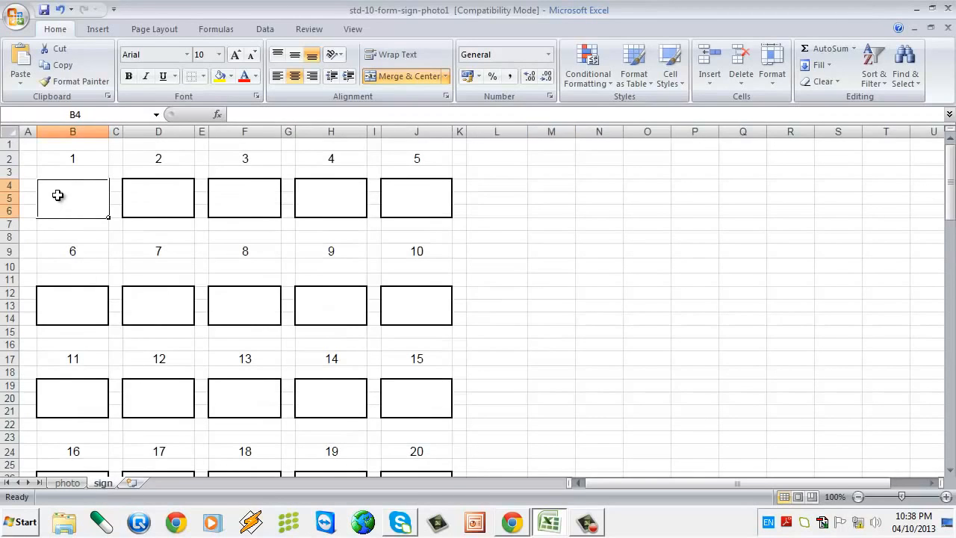
click(155, 195)
click(237, 197)
click(329, 198)
click(423, 196)
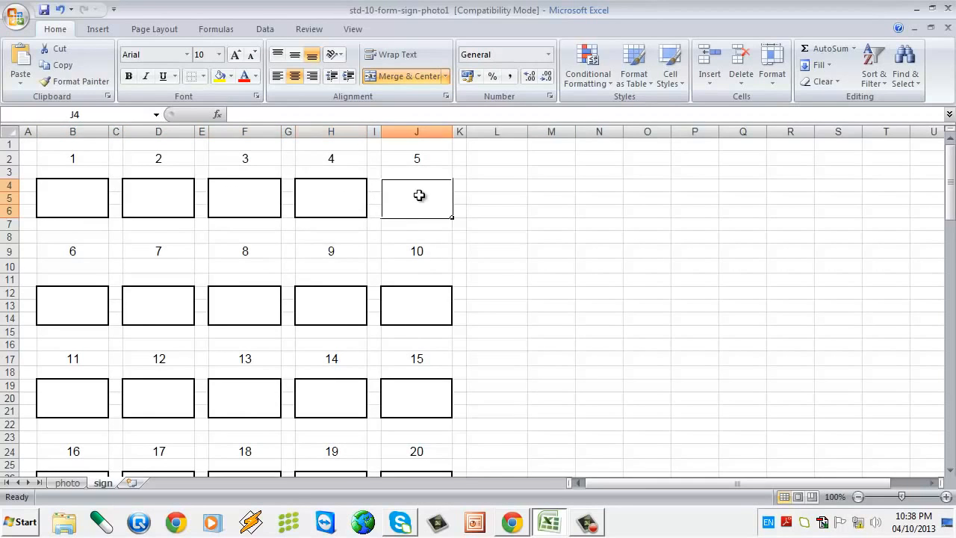
scroll(386, 304, down, 5)
scroll(387, 305, down, 5)
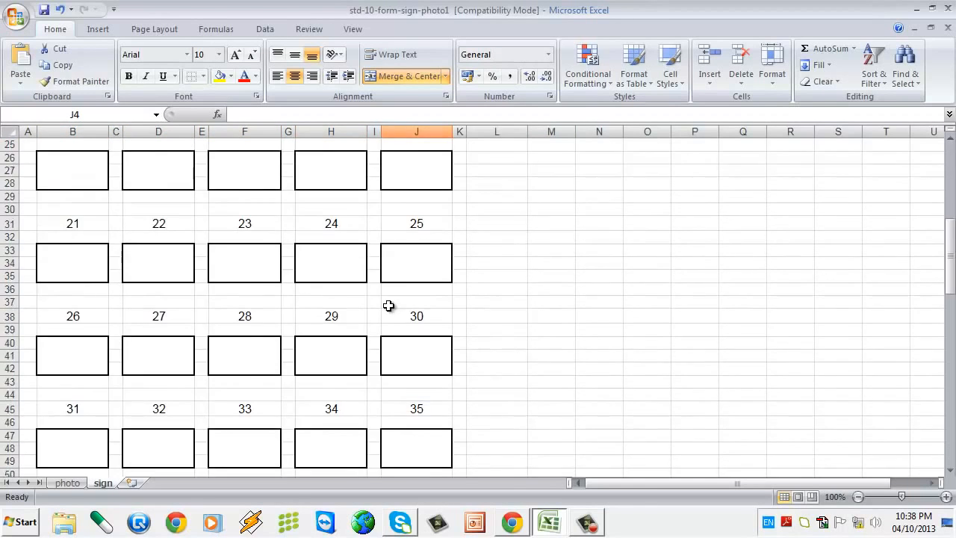
scroll(140, 377, down, 2)
scroll(142, 376, up, 12)
click(480, 184)
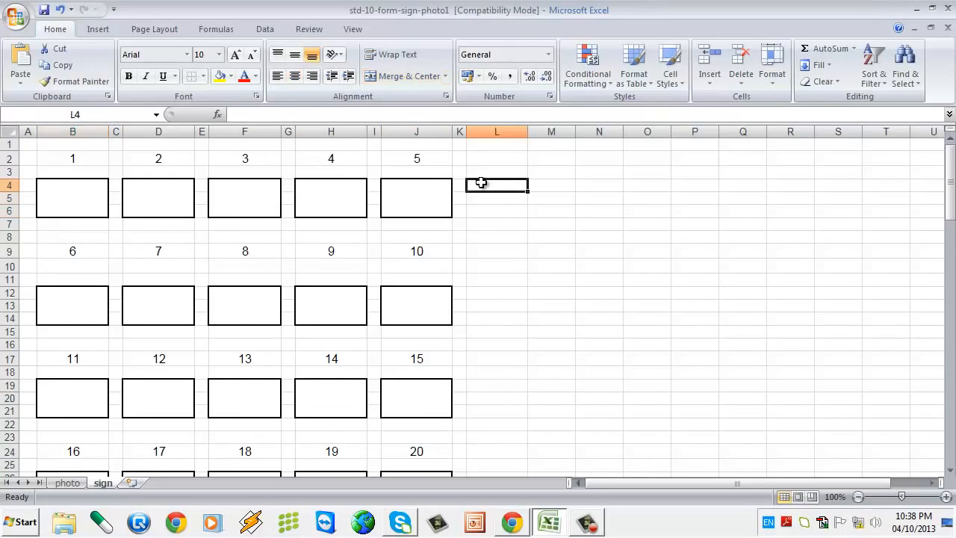
Step: Compare the two sheets and look over the numbered photo frames on the photo sheet
click(65, 484)
click(103, 484)
click(67, 483)
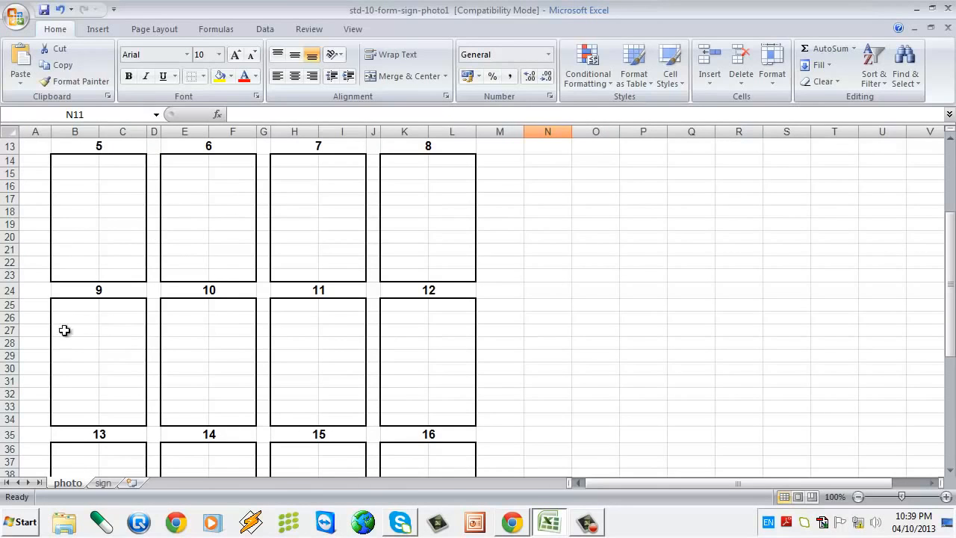
scroll(116, 192, up, 4)
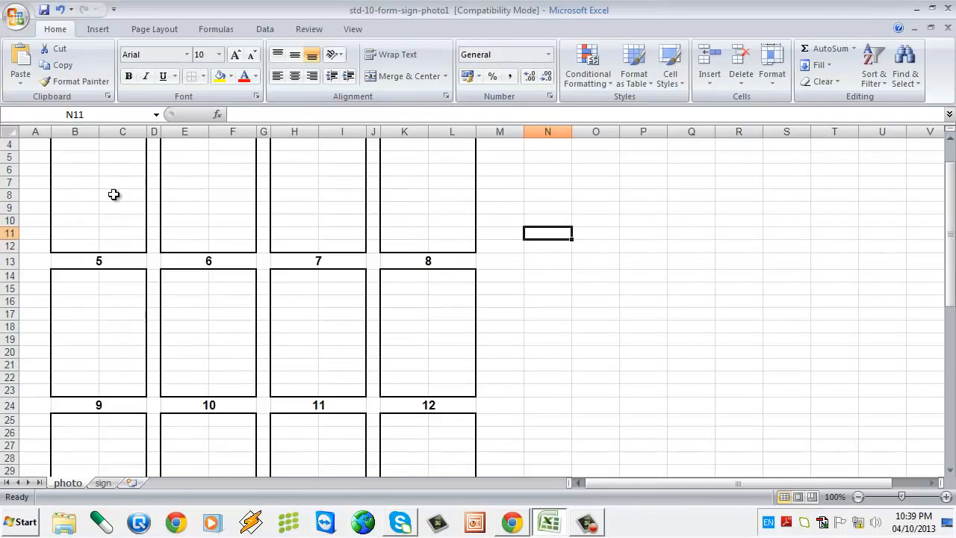
click(199, 419)
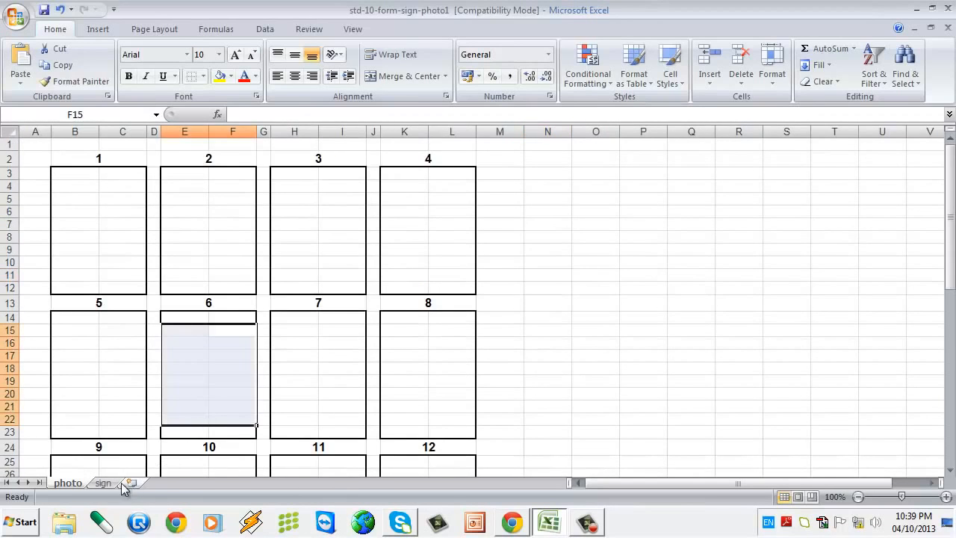
Step: Go through signature boxes 1 to 5 in the first row of the sign sheet
click(107, 485)
click(70, 203)
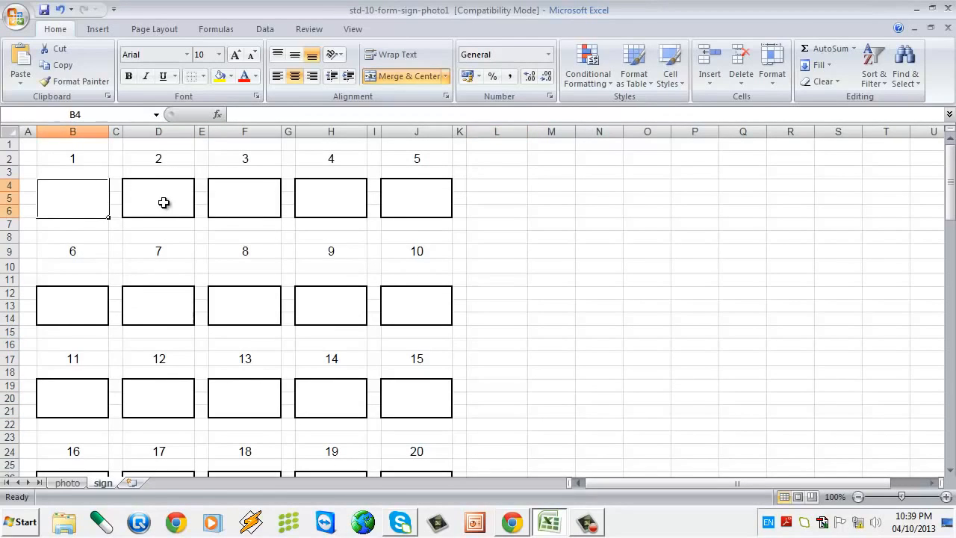
click(164, 202)
click(255, 201)
click(325, 200)
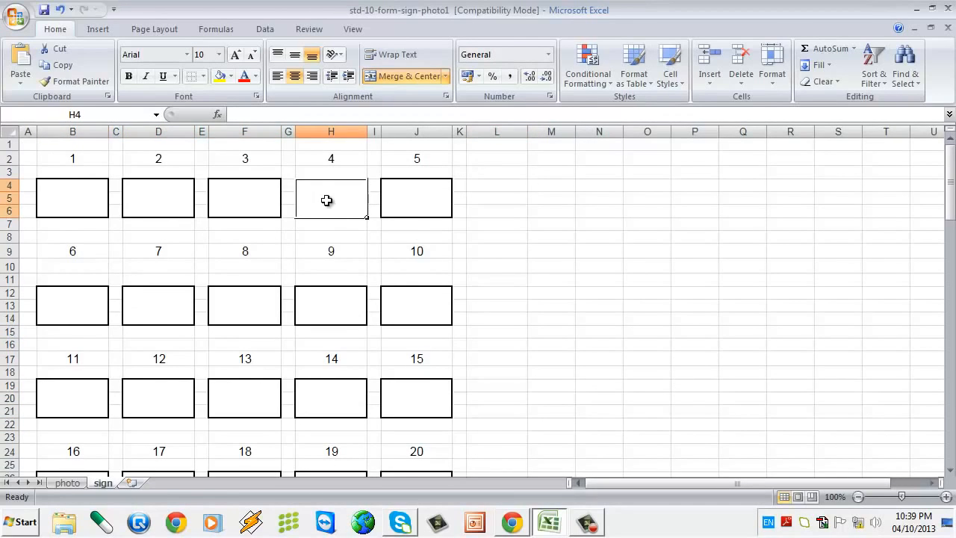
click(409, 198)
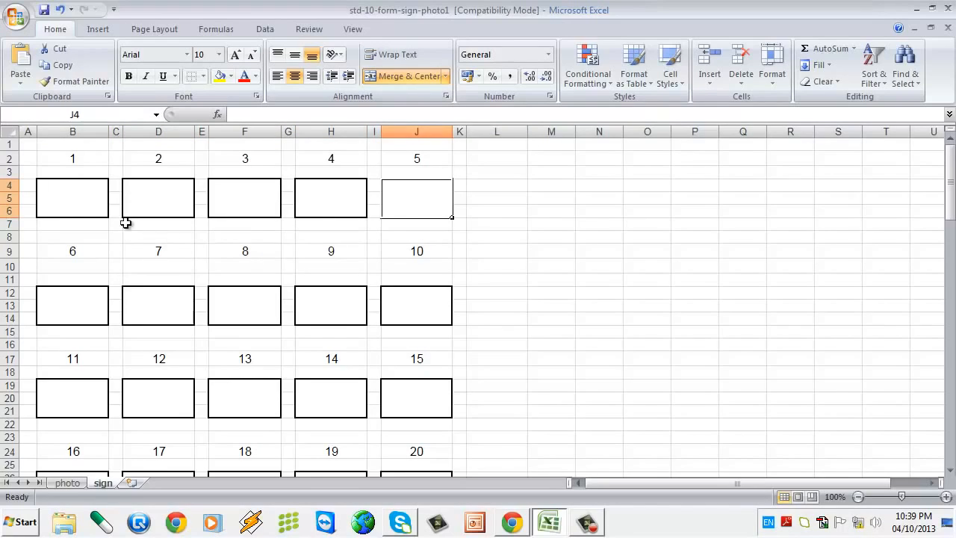
click(77, 200)
click(158, 198)
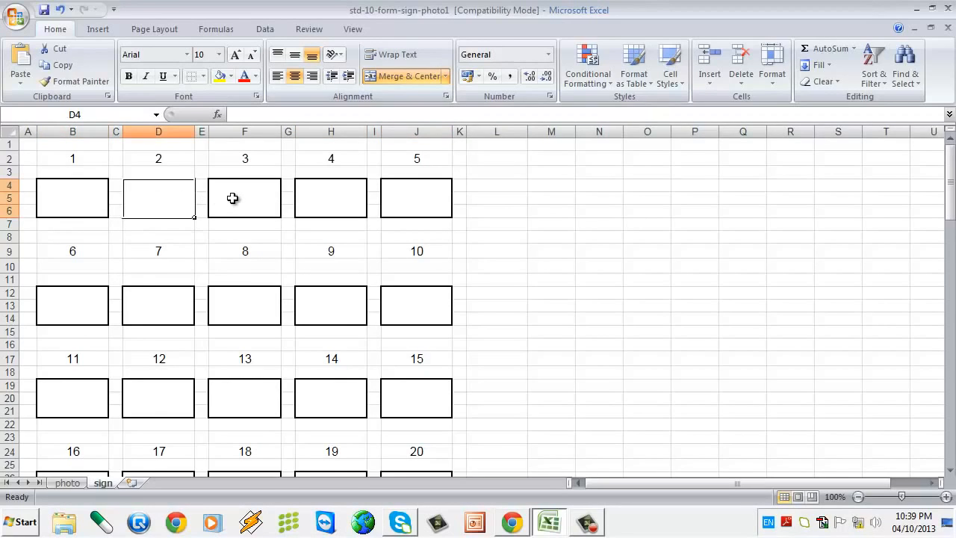
click(233, 199)
click(311, 200)
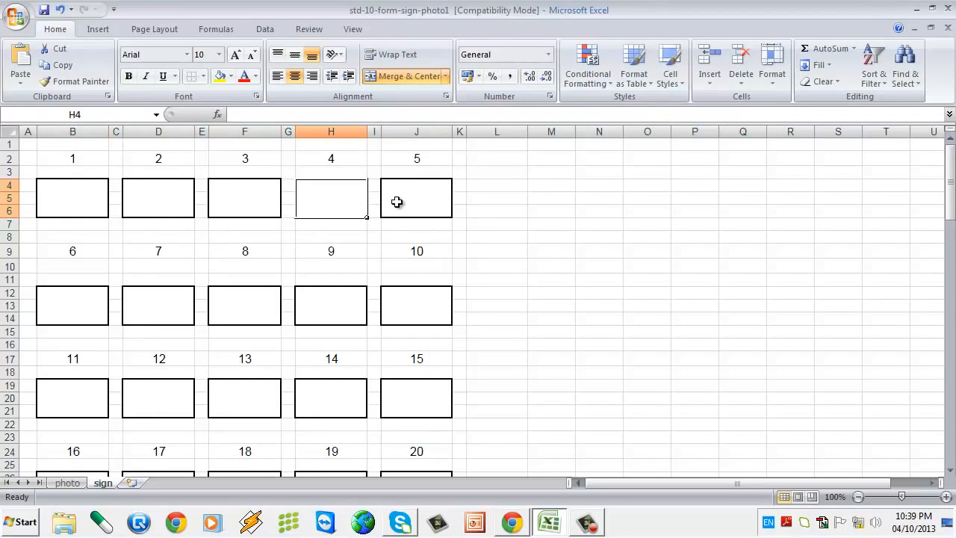
click(402, 202)
click(89, 202)
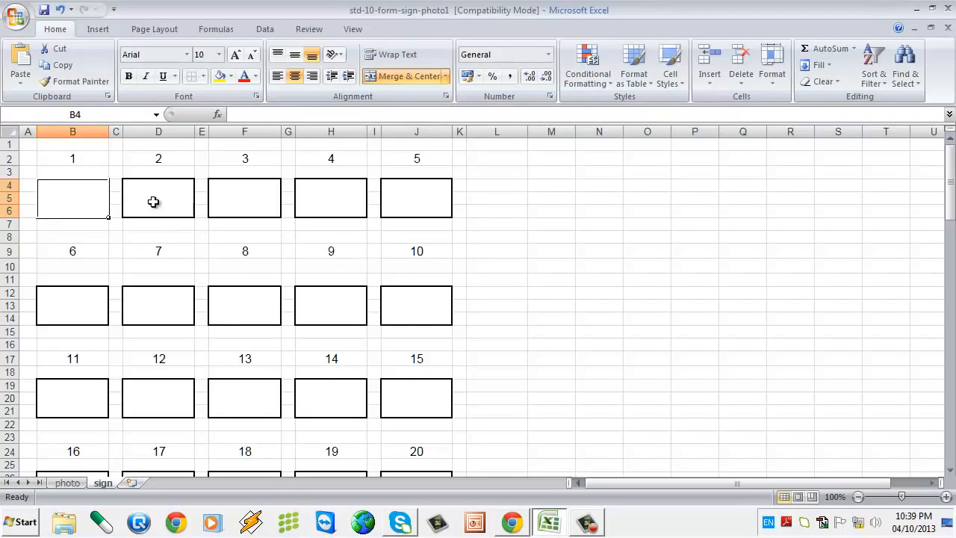
click(155, 199)
click(224, 200)
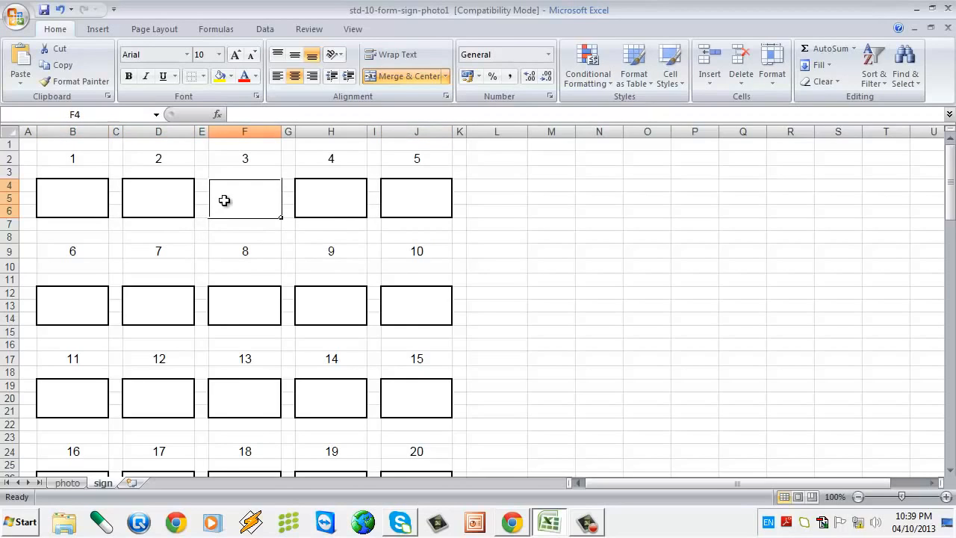
Step: Review photo frames 1 and 2 on the photo sheet, checking the sign sheet in between
click(68, 482)
click(64, 176)
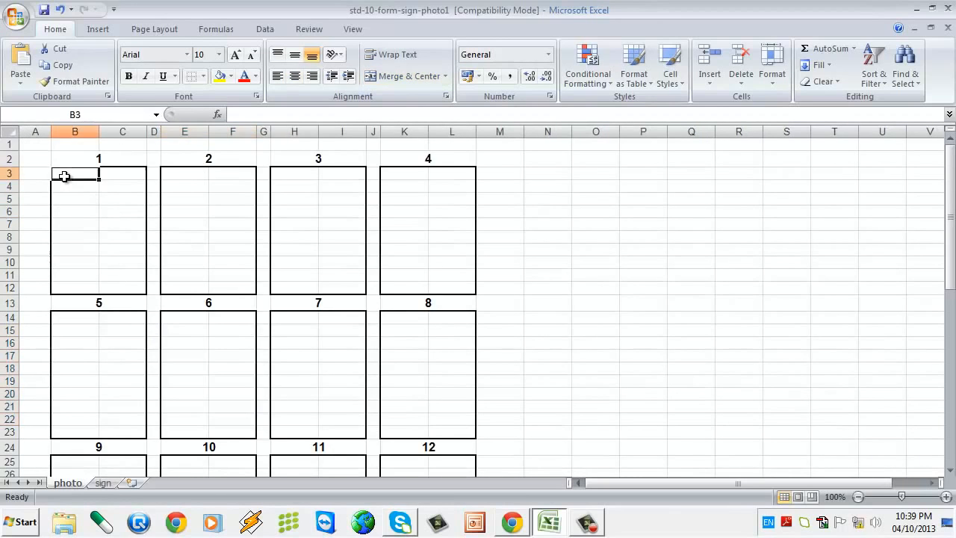
drag(64, 176, 133, 273)
click(103, 483)
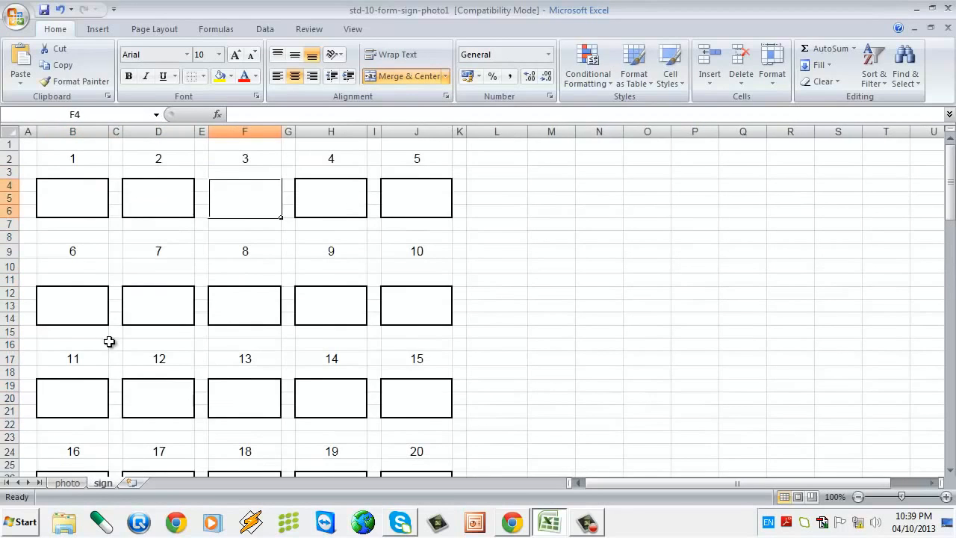
click(69, 483)
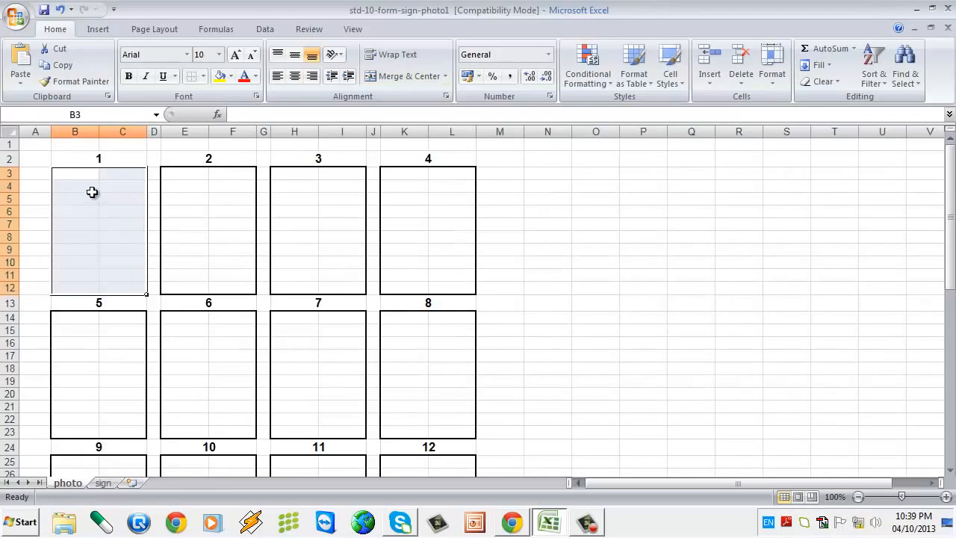
click(193, 224)
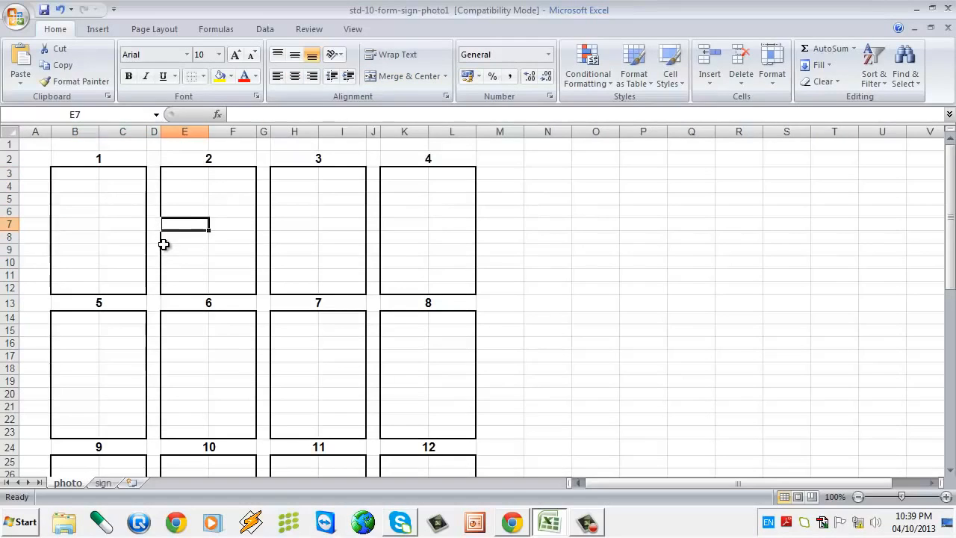
Step: Switch to the desktop, open the folder 10 and open its PHOTO image in Paint
click(549, 521)
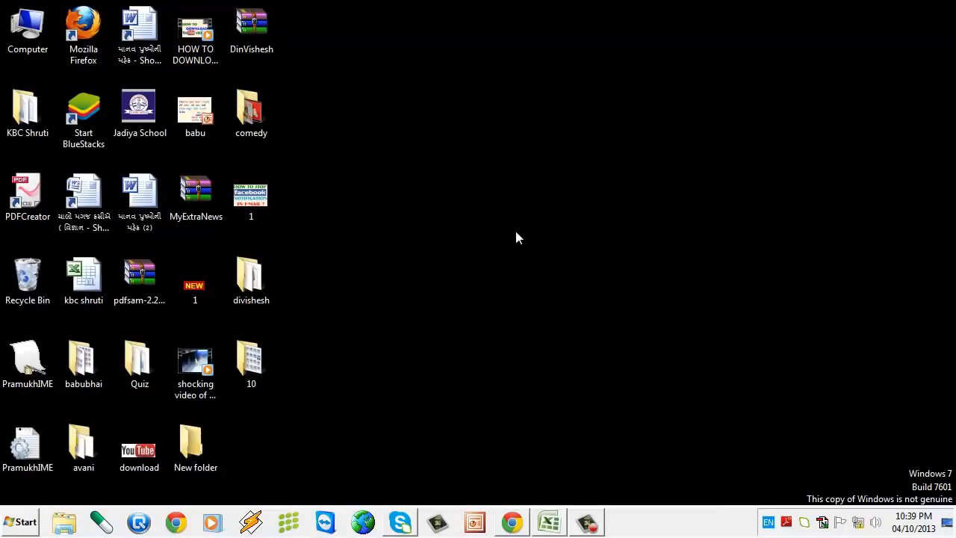
click(254, 358)
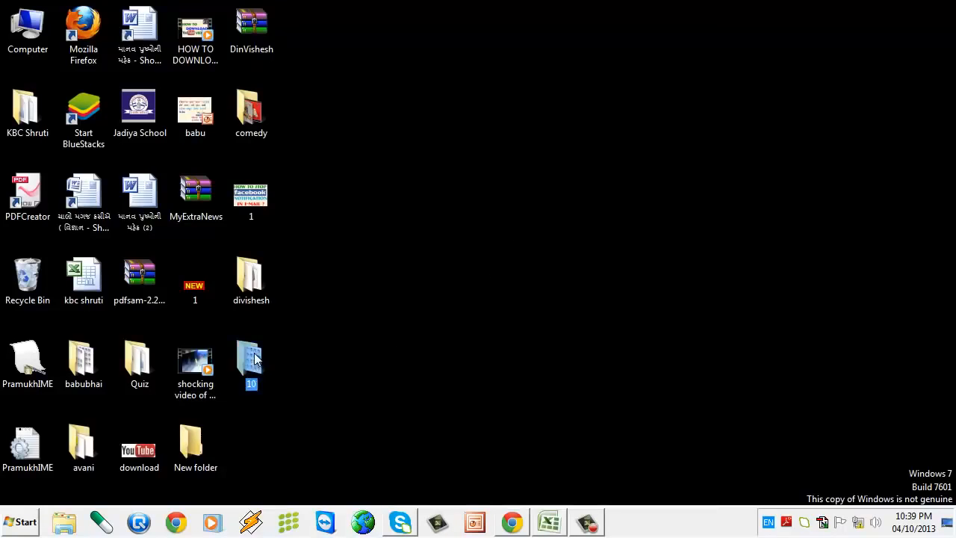
double_click(254, 359)
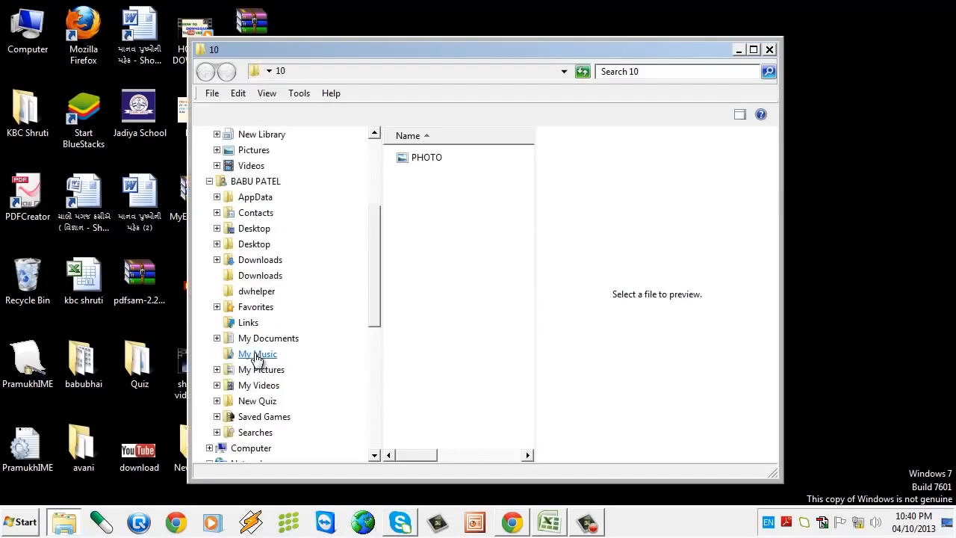
click(422, 159)
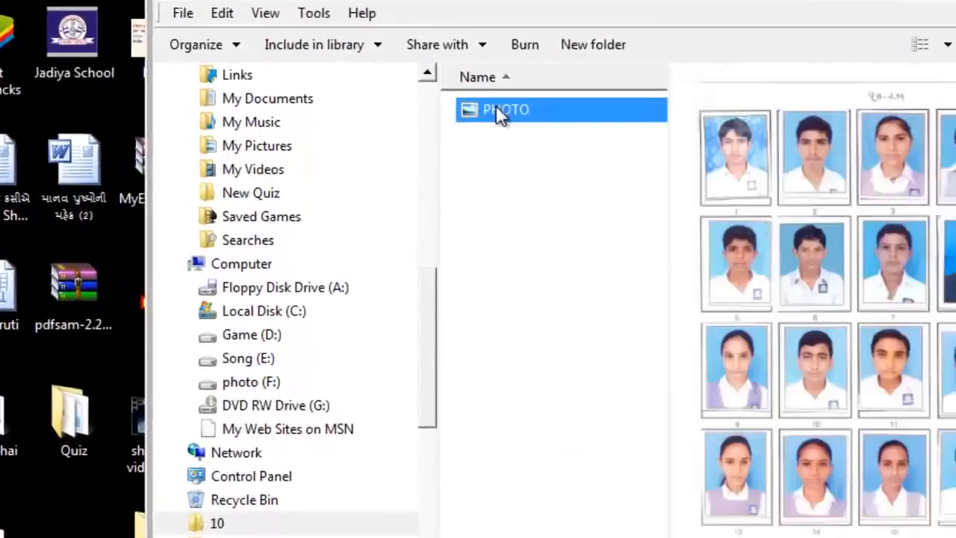
right_click(423, 160)
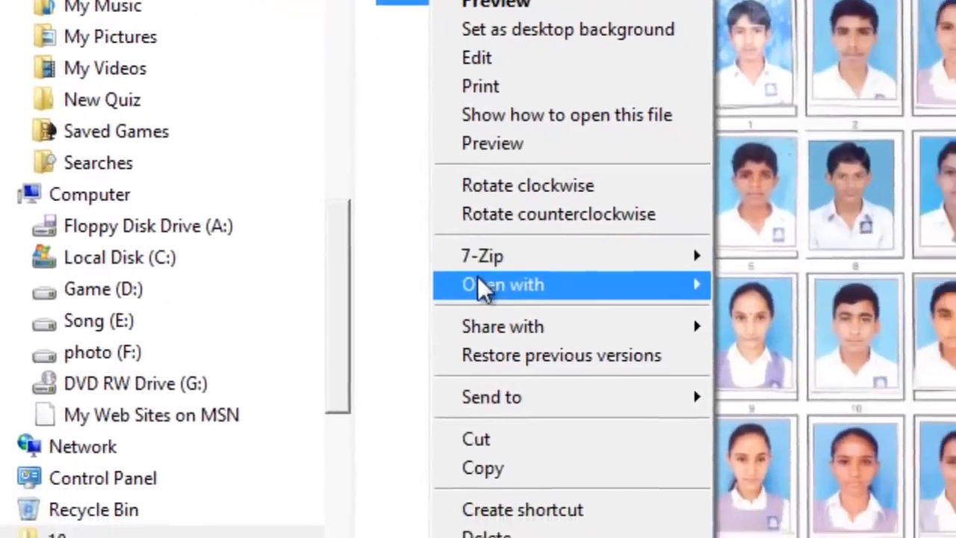
mouse_move(481, 288)
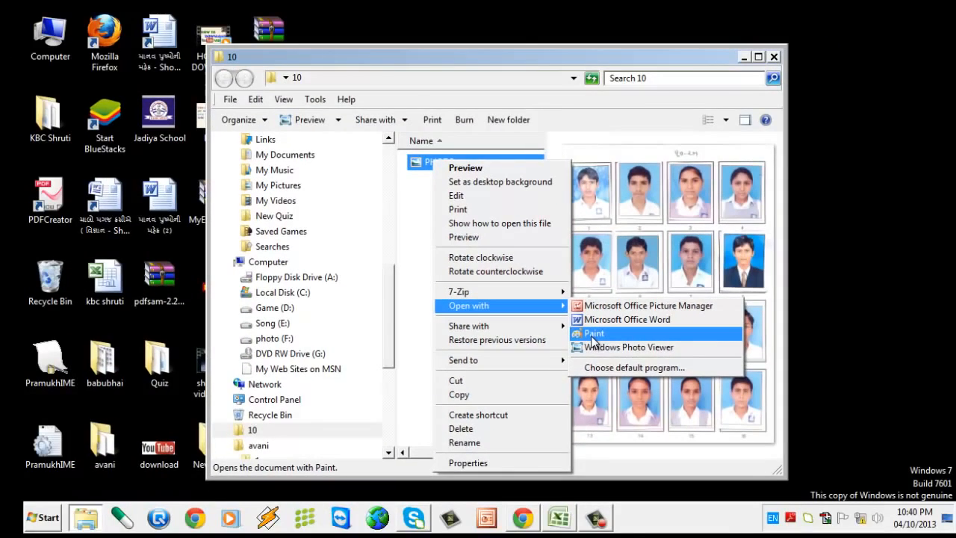
click(593, 333)
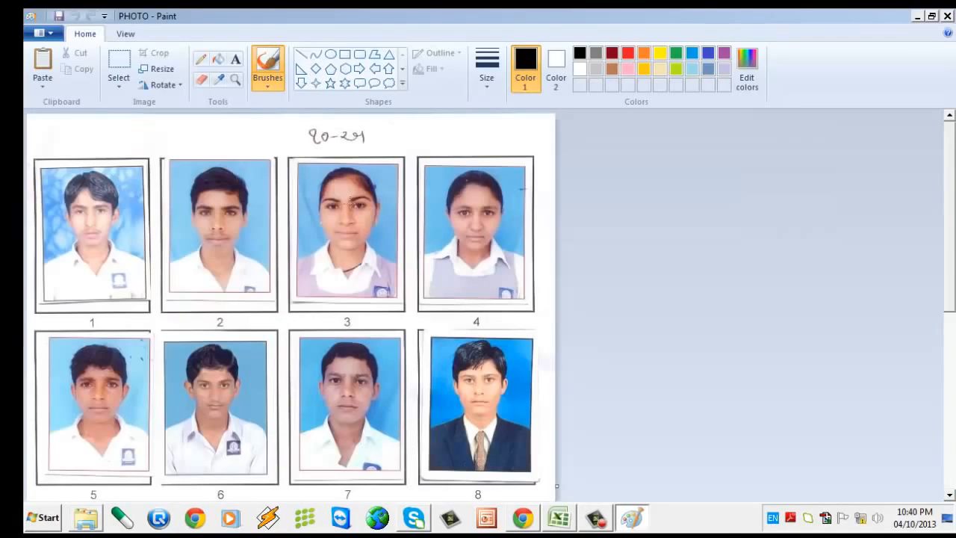
Step: Look over the scanned PHOTO page and start a second, blank Paint window
scroll(351, 201, down, 3)
scroll(351, 201, up, 3)
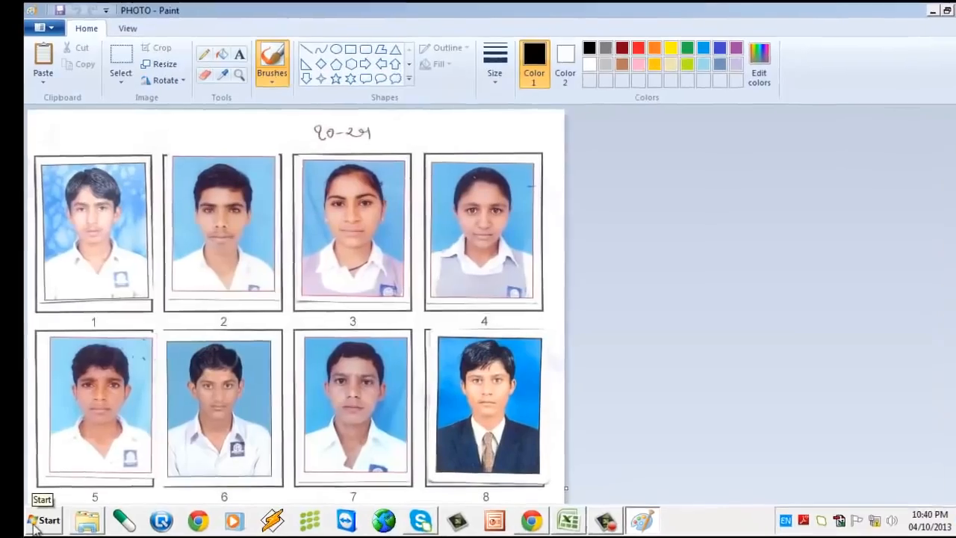
click(34, 521)
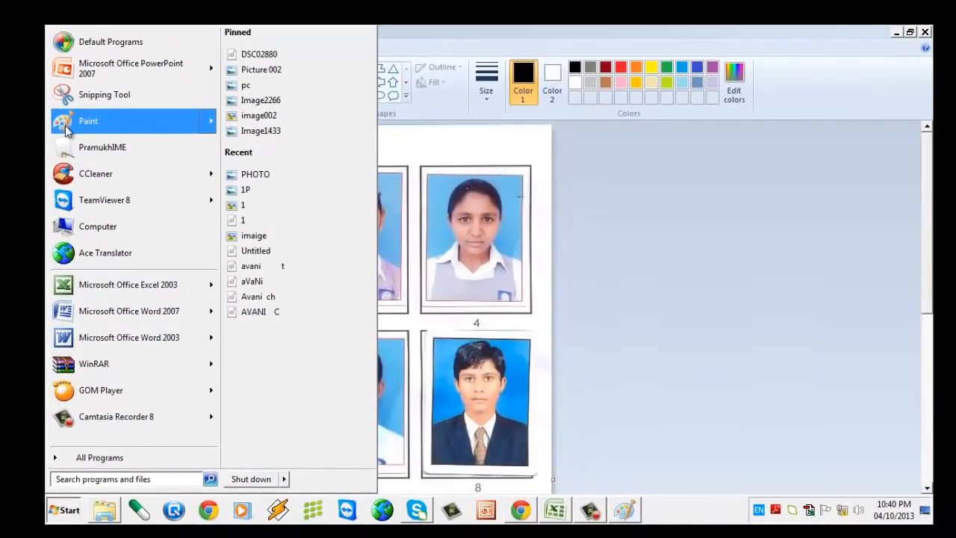
click(75, 52)
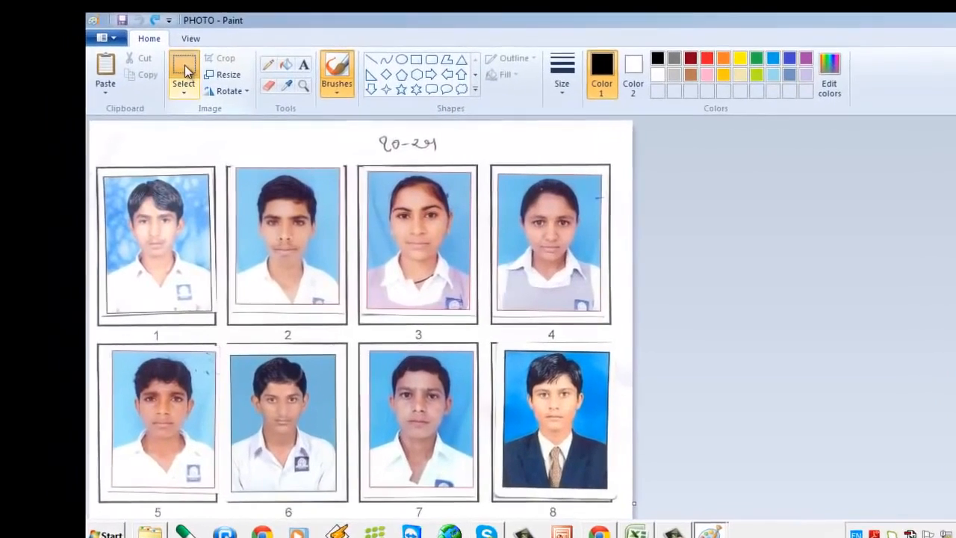
Step: Select student photo 1 on the scanned page with a rectangular selection and cut it out
click(185, 70)
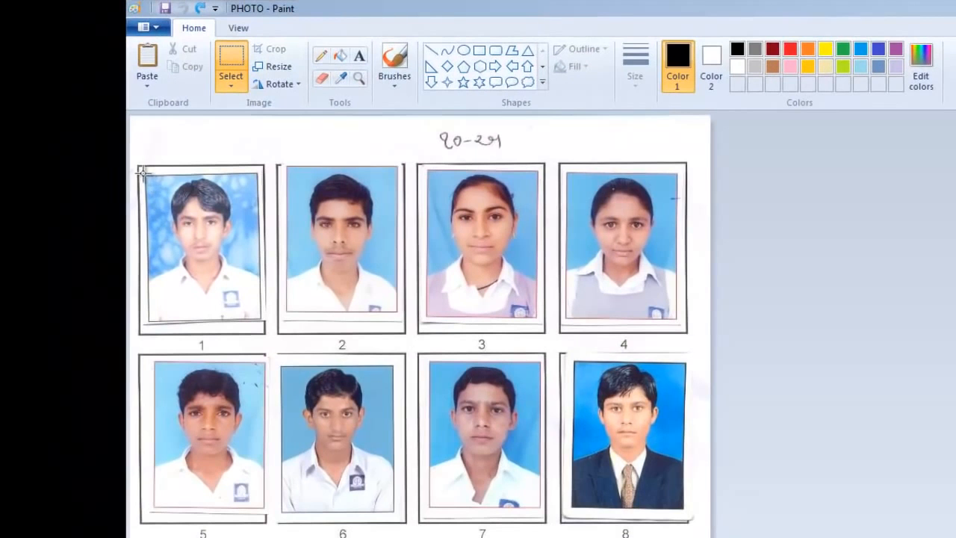
drag(142, 172, 265, 323)
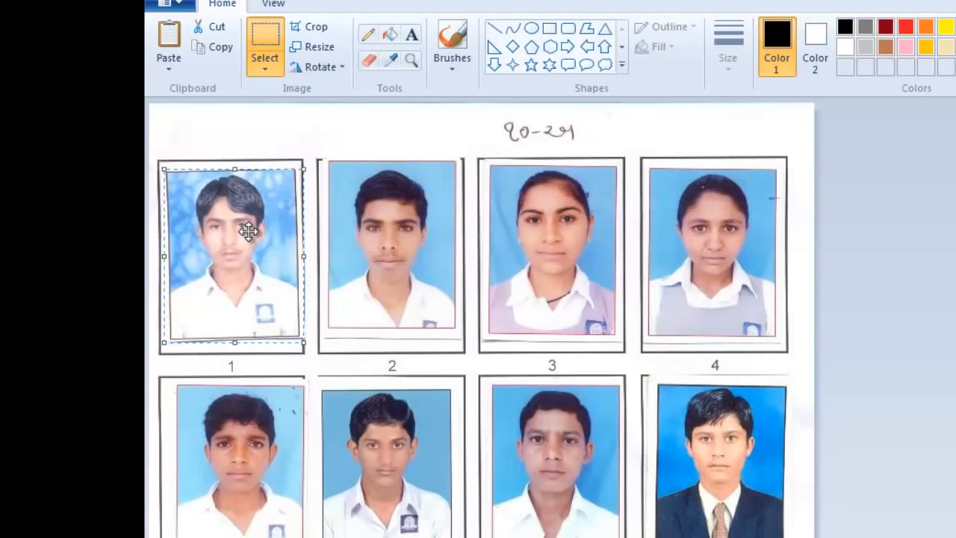
right_click(248, 232)
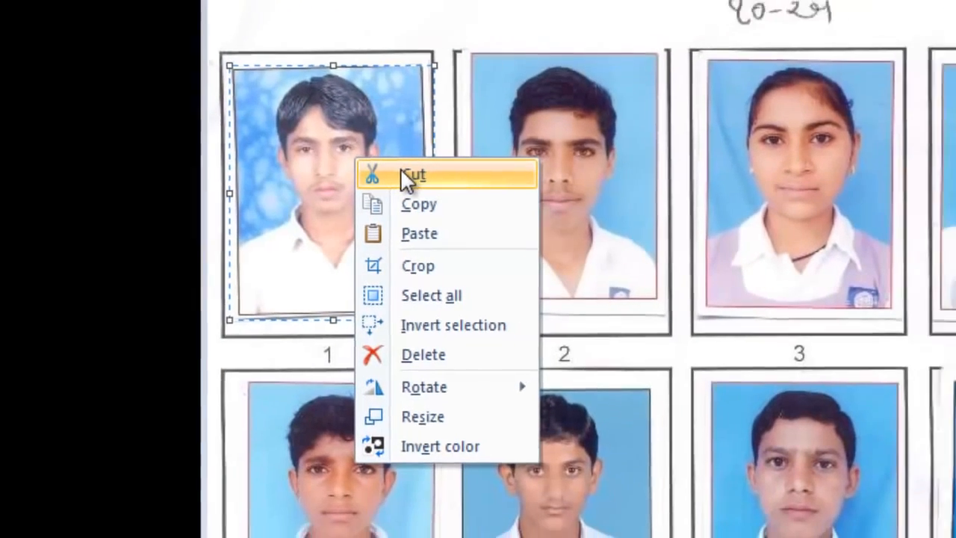
click(433, 170)
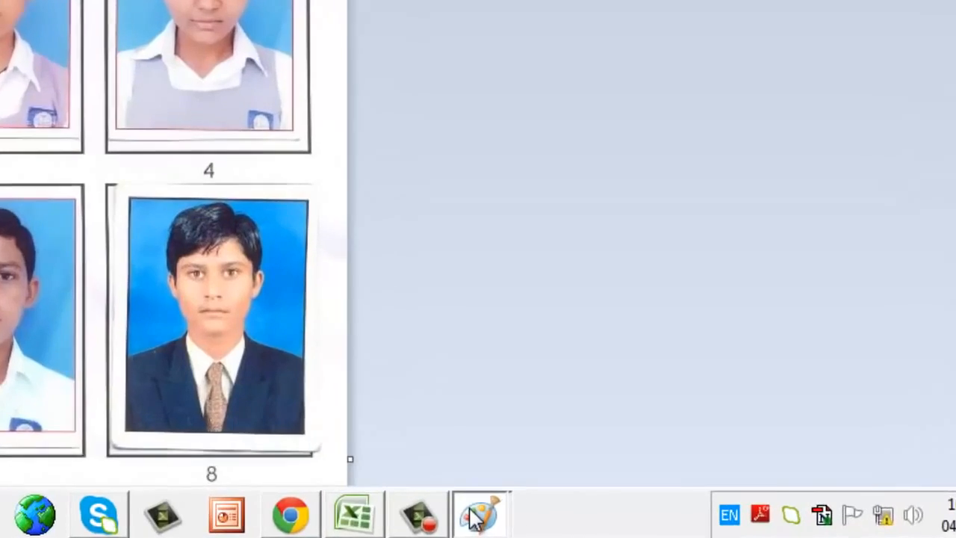
Step: Switch to the Untitled Paint window and paste the cut photo onto its blank canvas
click(636, 510)
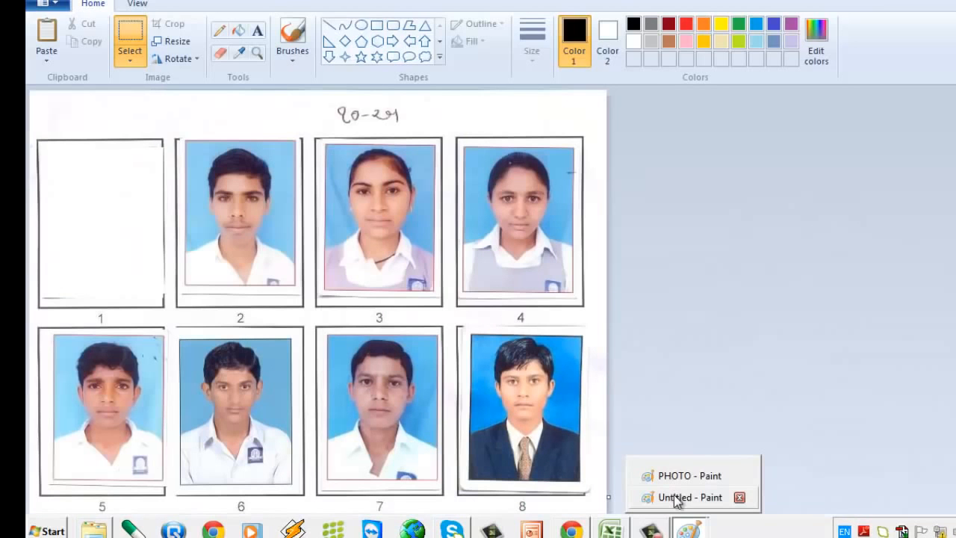
click(674, 498)
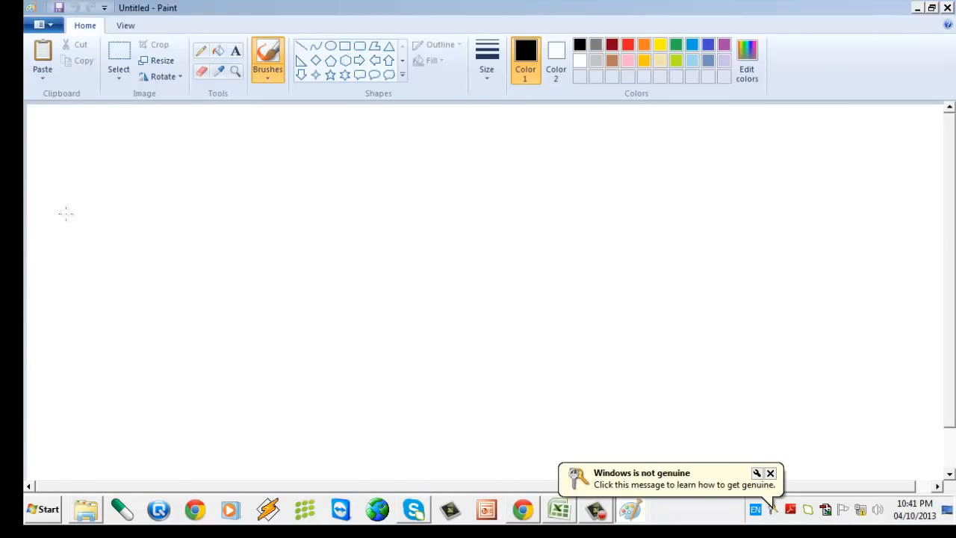
key(ctrl+v)
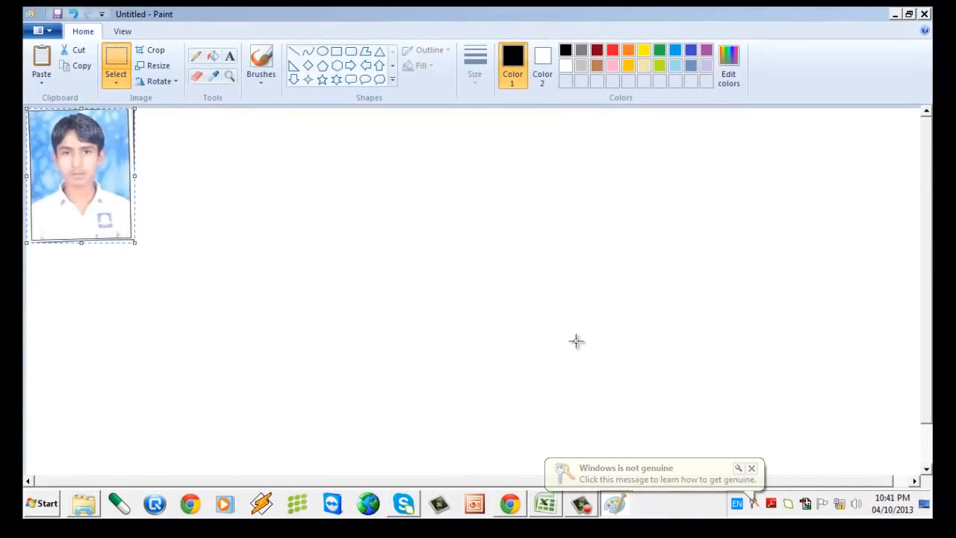
Step: Deselect the pasted photo 1 and shrink the canvas in width and height until it fits closely around the photo
click(581, 342)
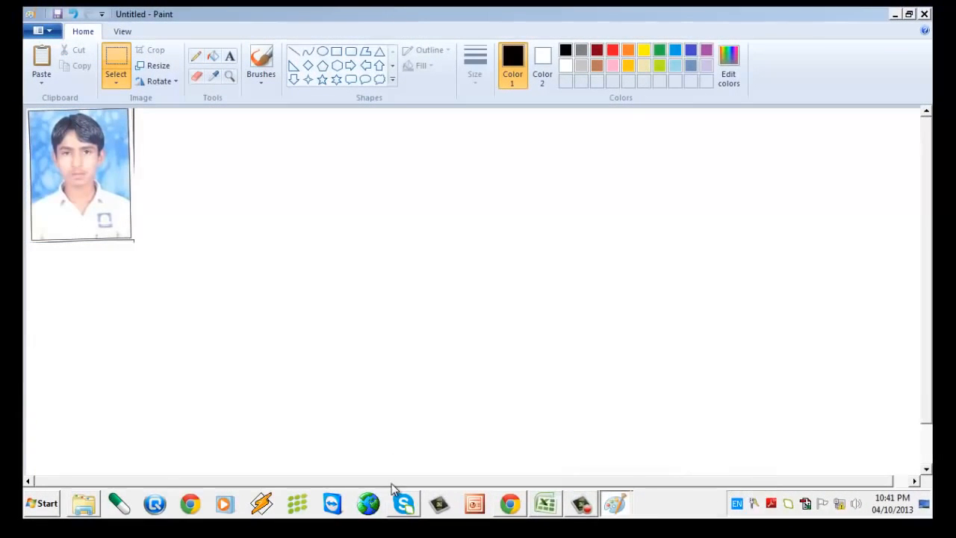
drag(391, 481, 456, 488)
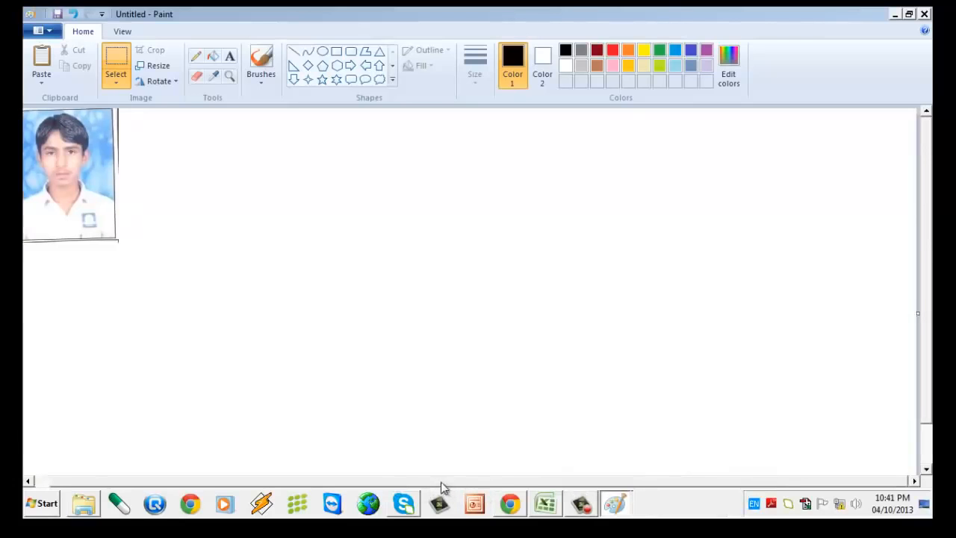
drag(441, 487, 386, 493)
drag(917, 314, 147, 321)
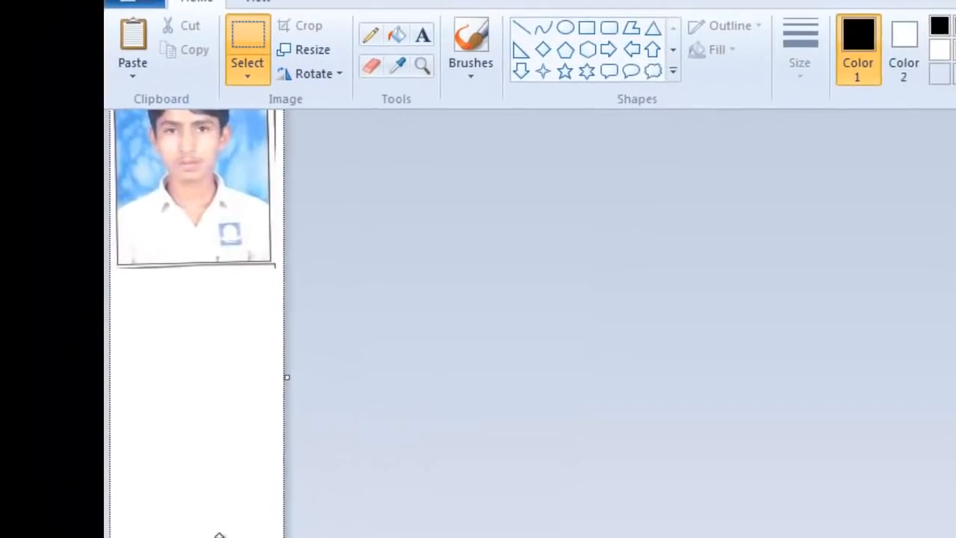
drag(219, 535, 211, 266)
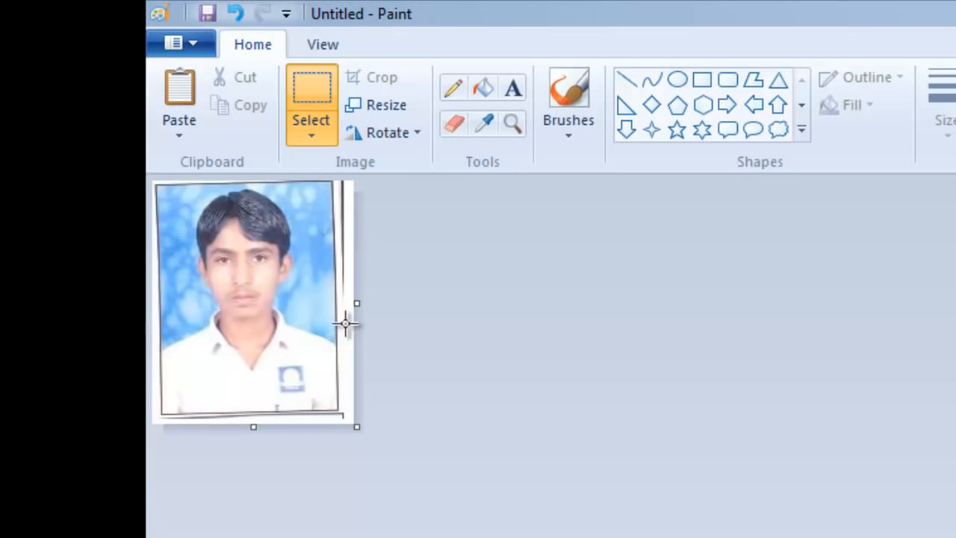
drag(357, 305, 342, 310)
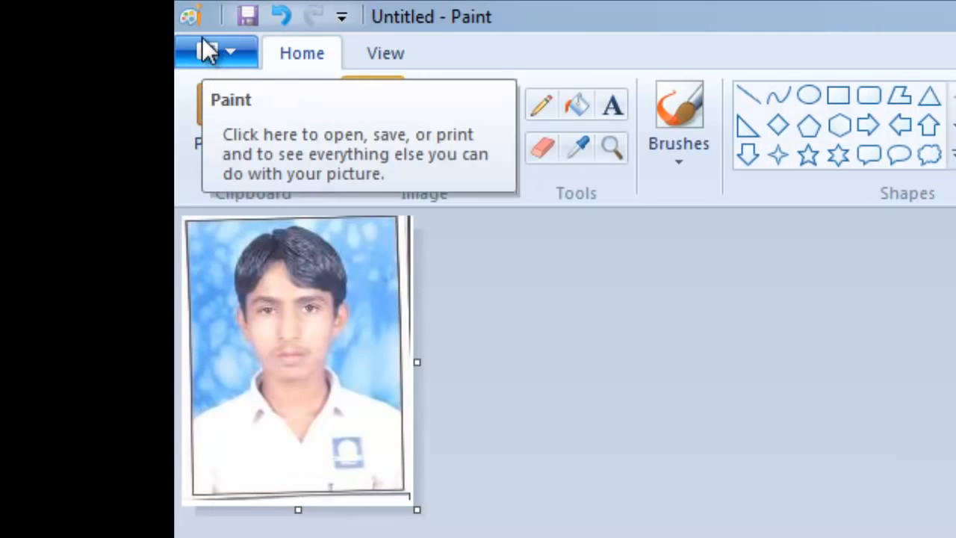
Step: Start saving the cropped photo 1 as a new file and choose the Desktop folder as its location
click(207, 51)
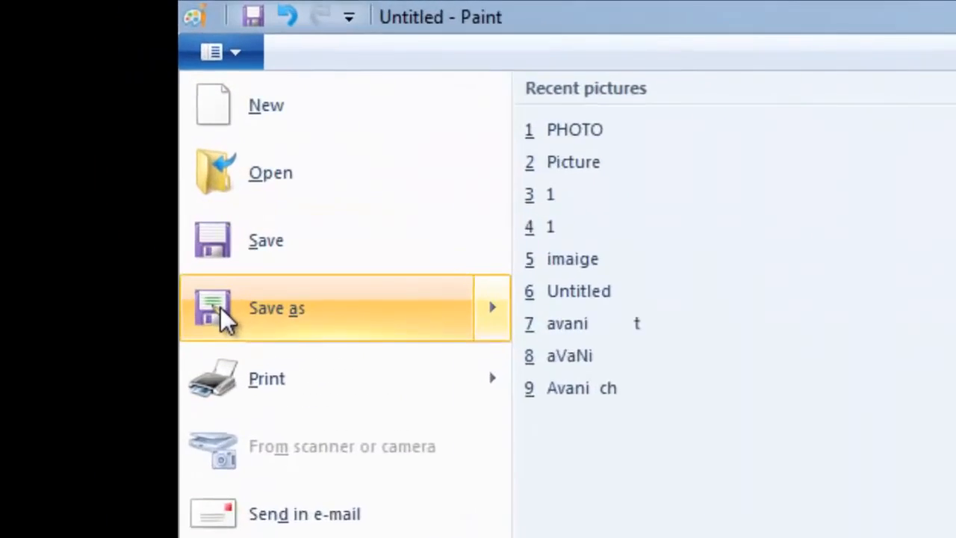
mouse_move(220, 307)
click(244, 340)
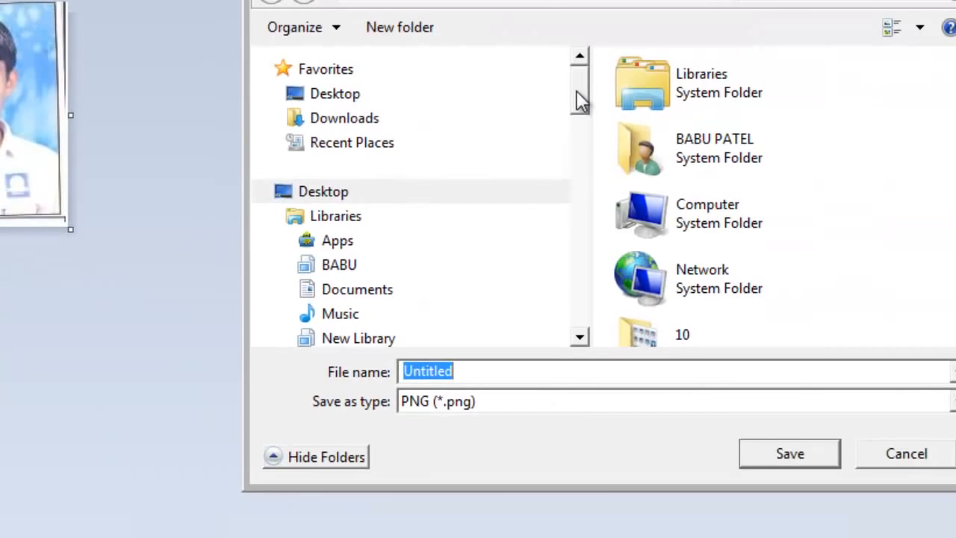
drag(577, 90, 579, 146)
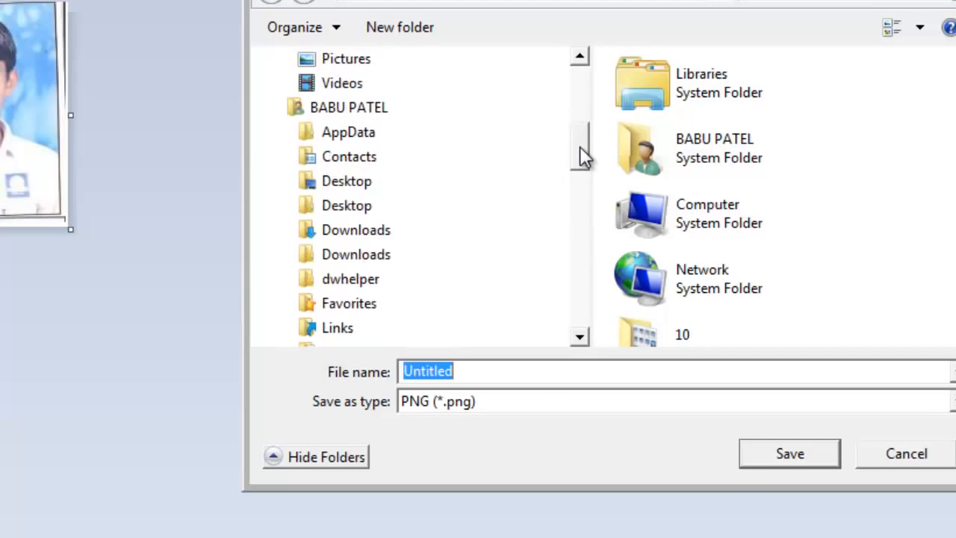
click(350, 182)
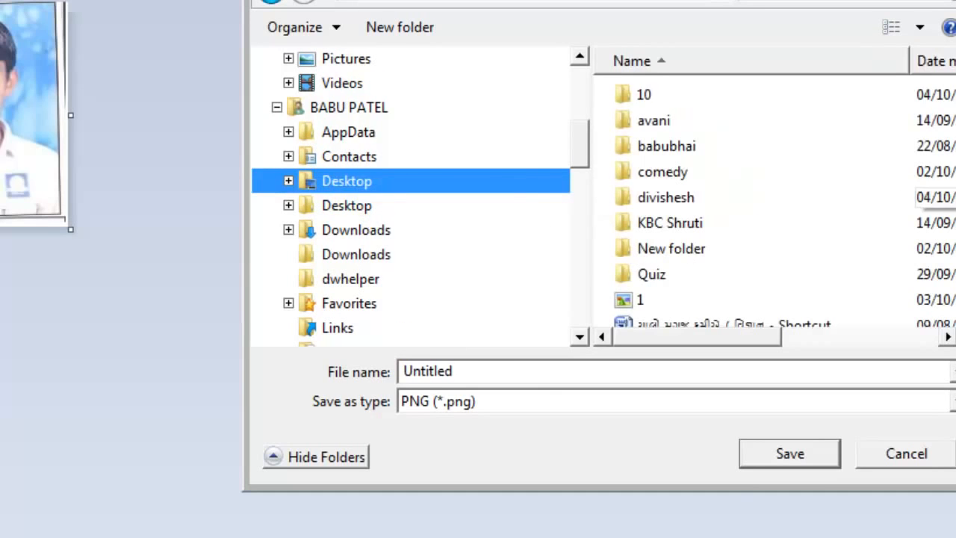
key(Tab)
Step: Name the file 1P, set its type to JPEG and save it
click(473, 371)
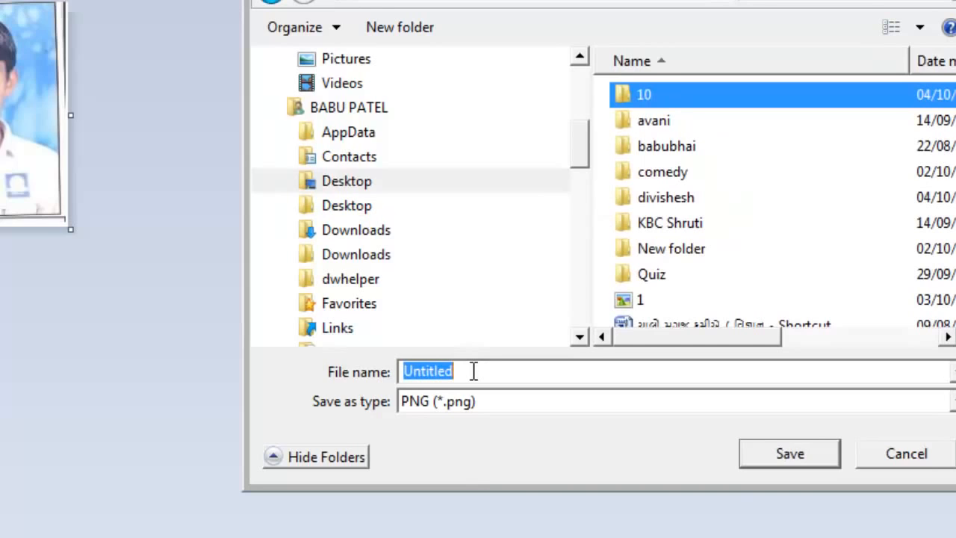
key(BackSpace)
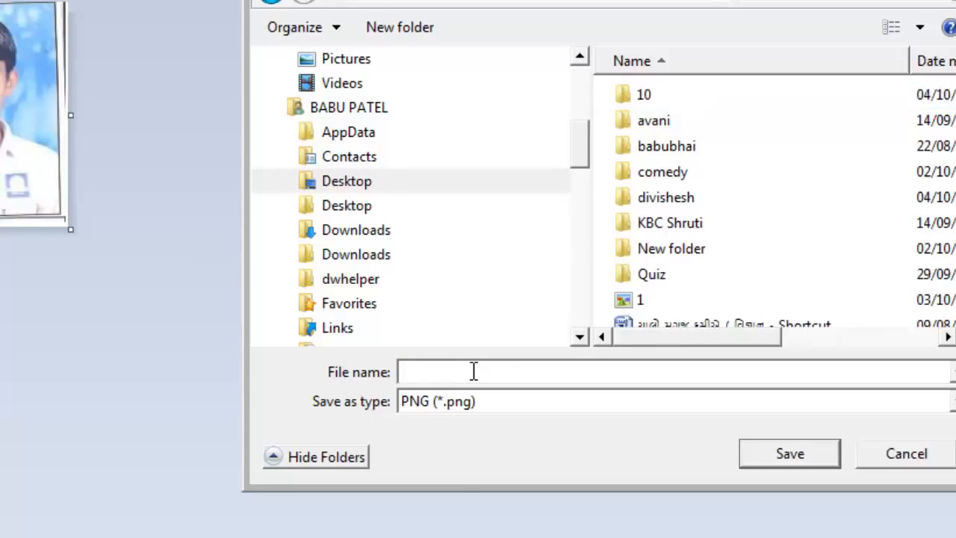
text(1)
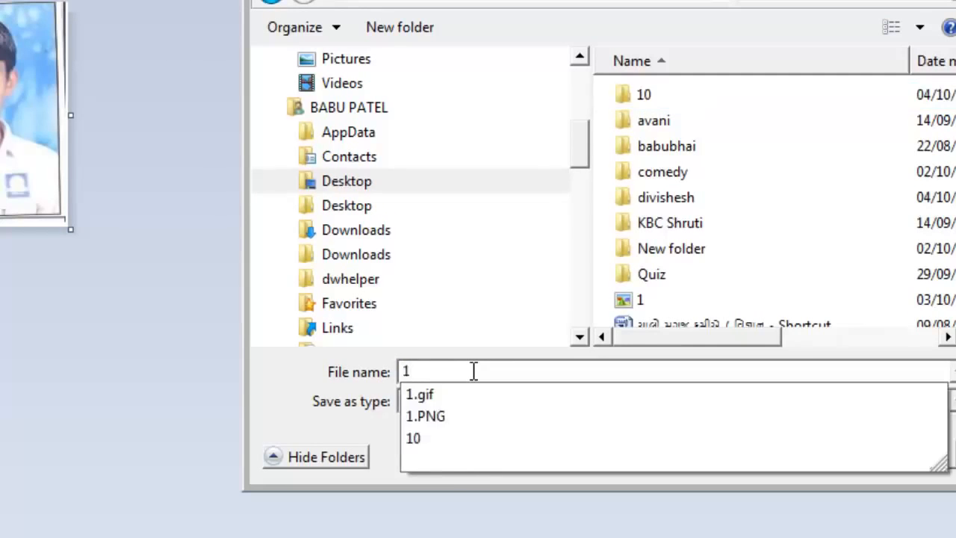
text(P)
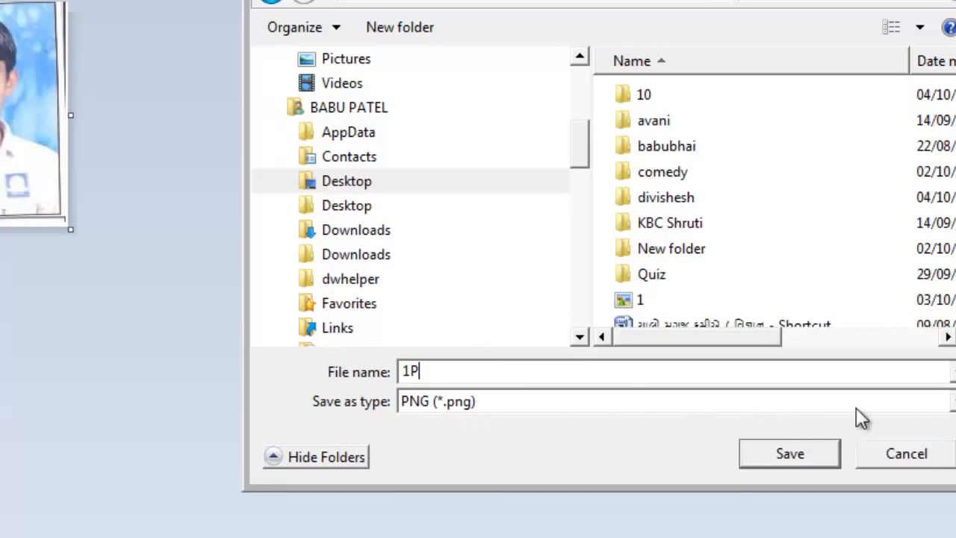
click(951, 401)
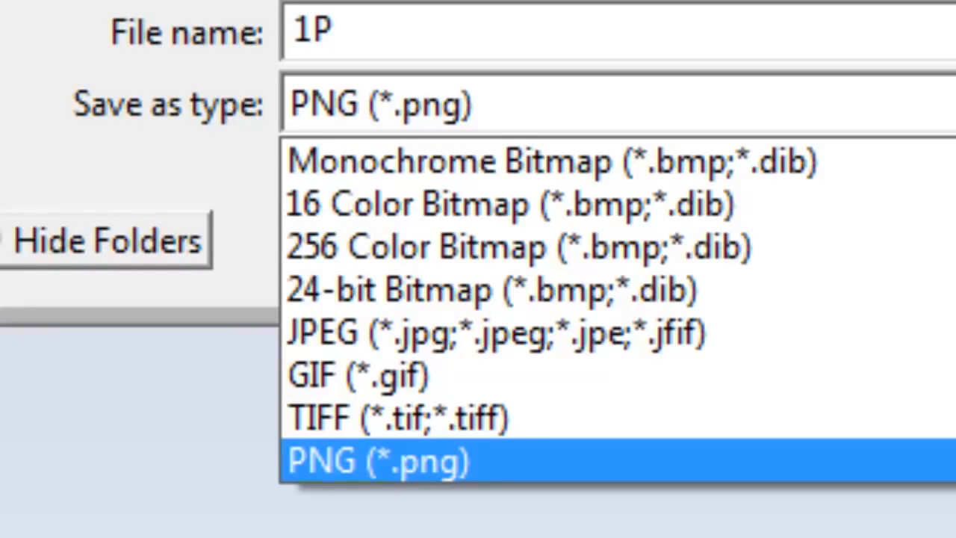
click(415, 340)
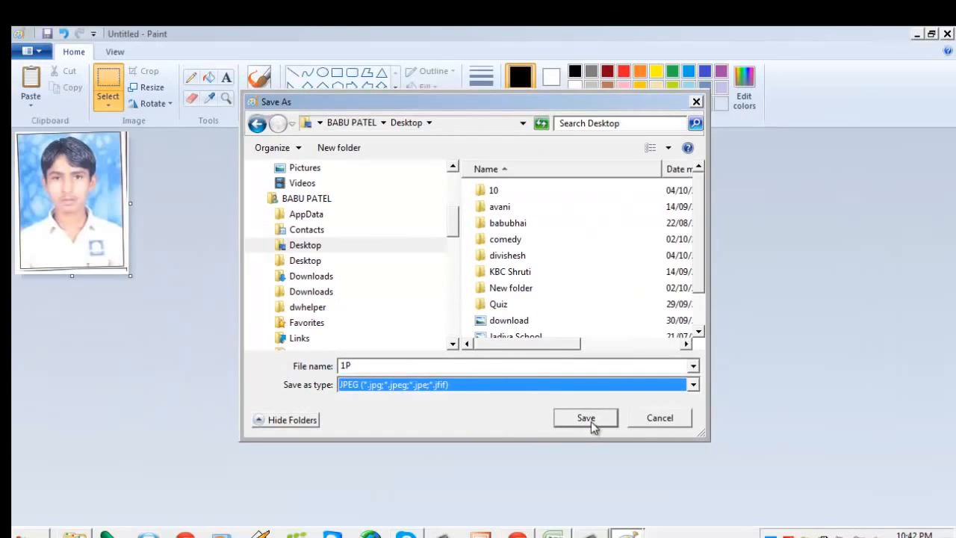
click(591, 420)
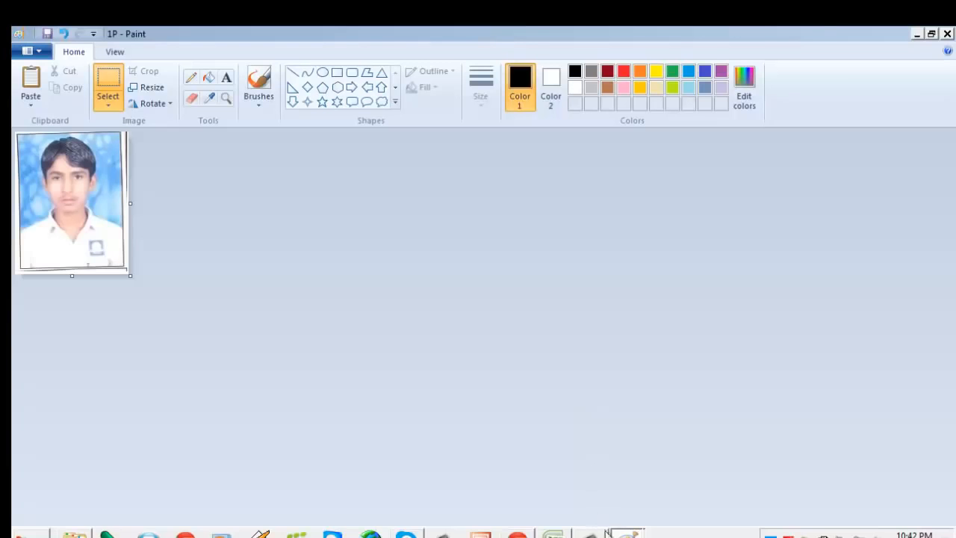
Step: Switch to the PHOTO Paint window, select student photo 2 with a rectangular selection and cut it out
click(628, 534)
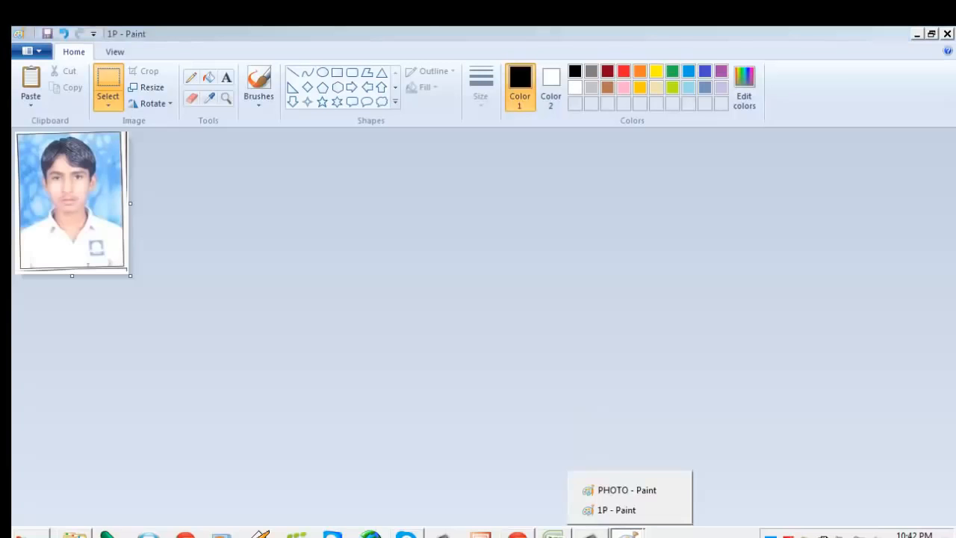
click(614, 491)
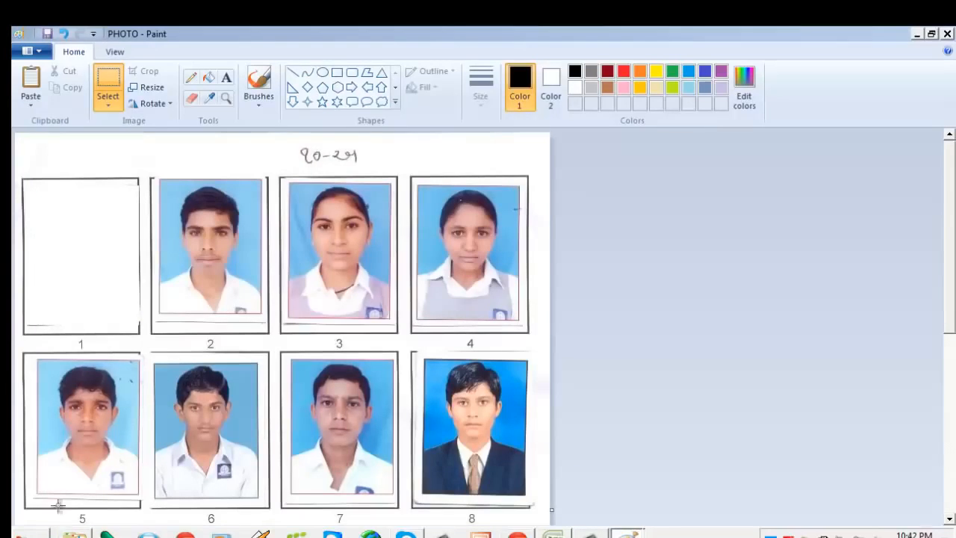
drag(157, 178, 266, 318)
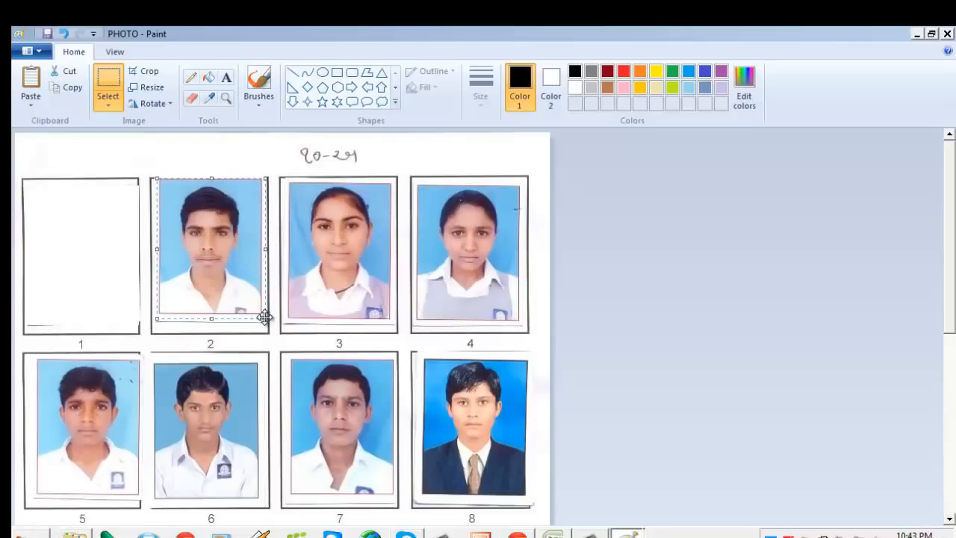
key(ctrl+x)
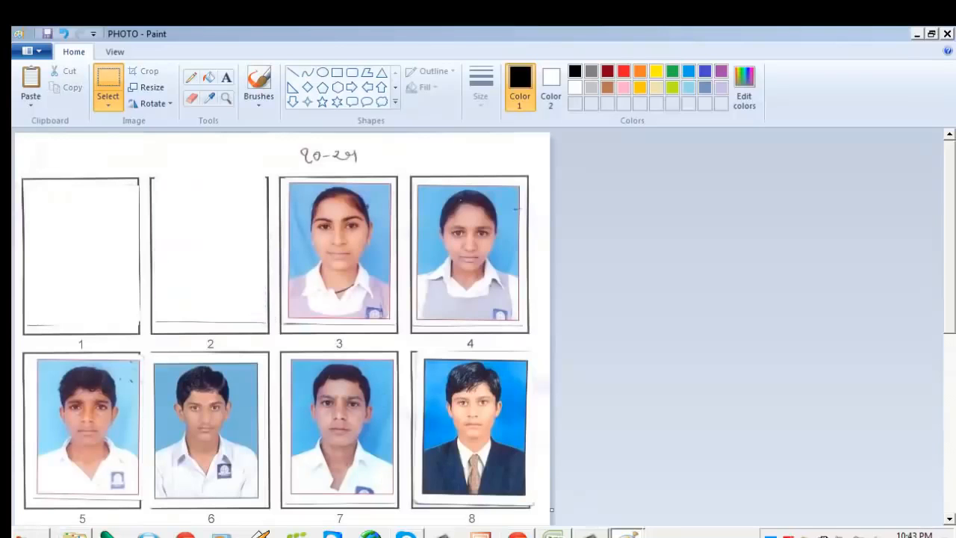
Step: Switch to the 1P Paint window, paste student photo 2 over the existing photo and deselect it
click(627, 532)
click(626, 512)
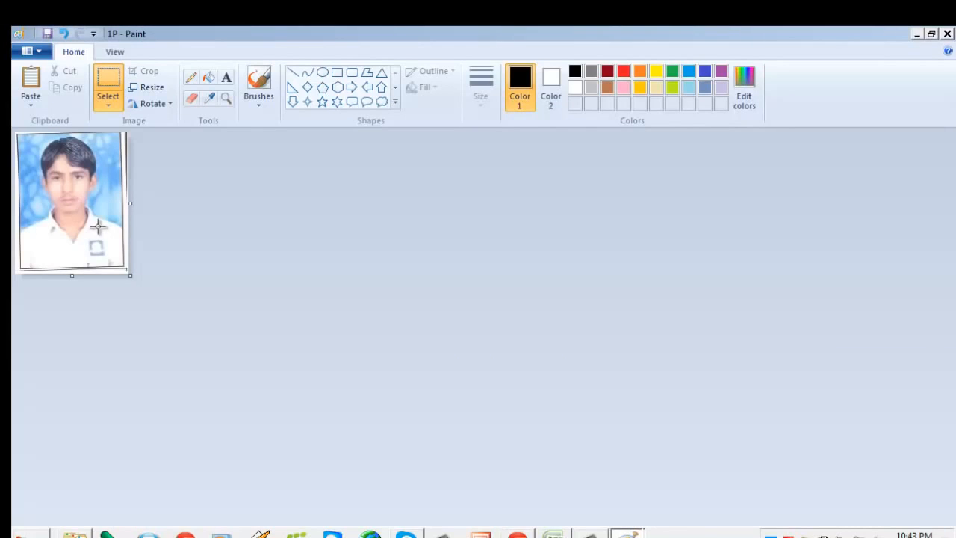
key(ctrl+v)
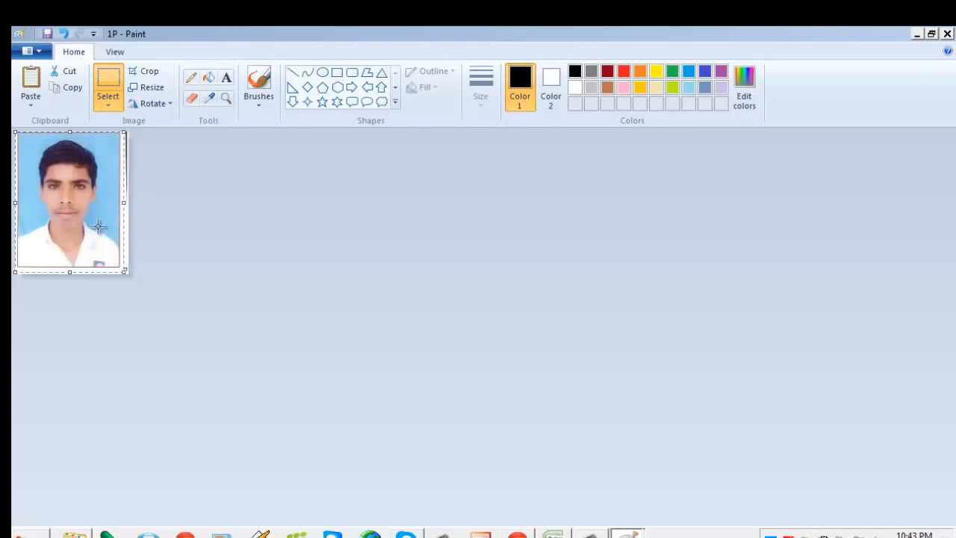
click(149, 270)
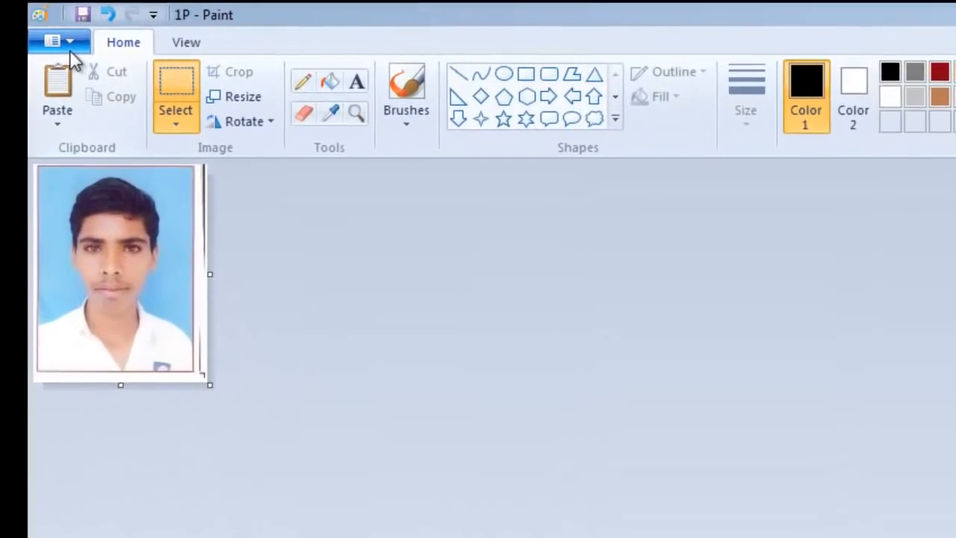
Step: Save the picture of student 2 as a new JPEG file named 2P
click(49, 46)
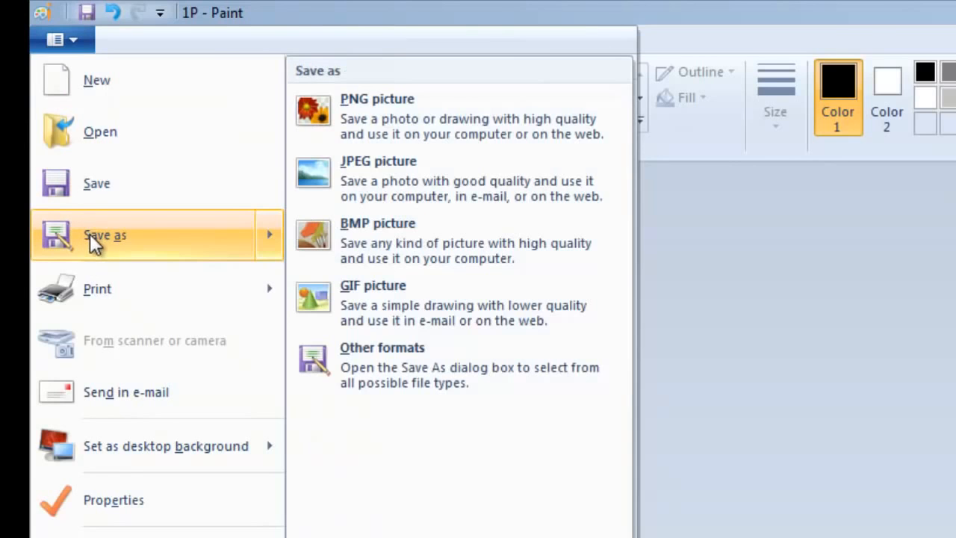
click(96, 236)
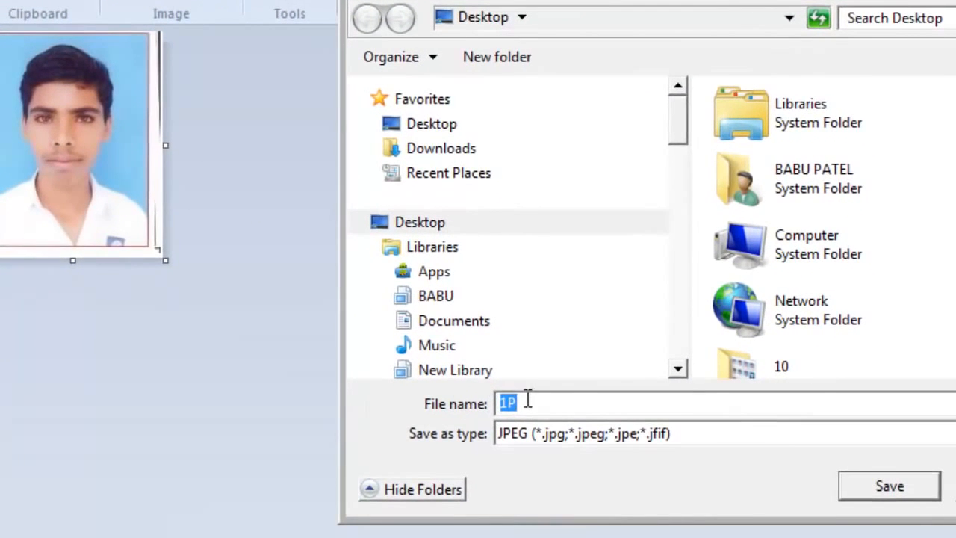
click(527, 400)
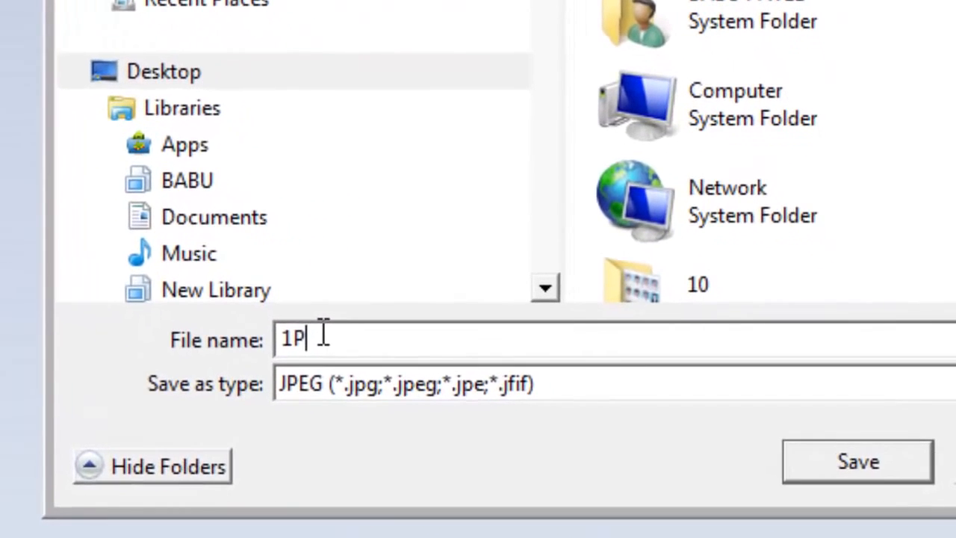
key(BackSpace)
key(BackSpace)
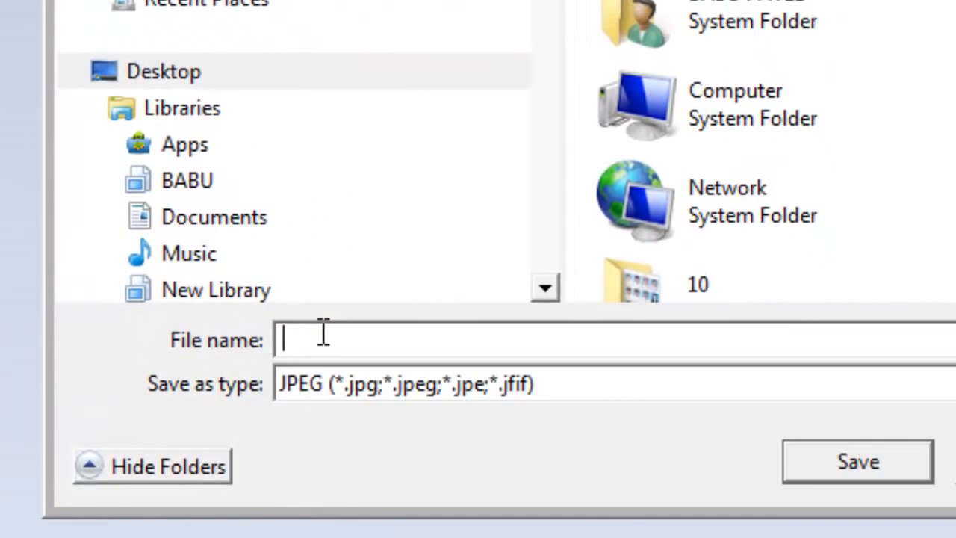
text(2P)
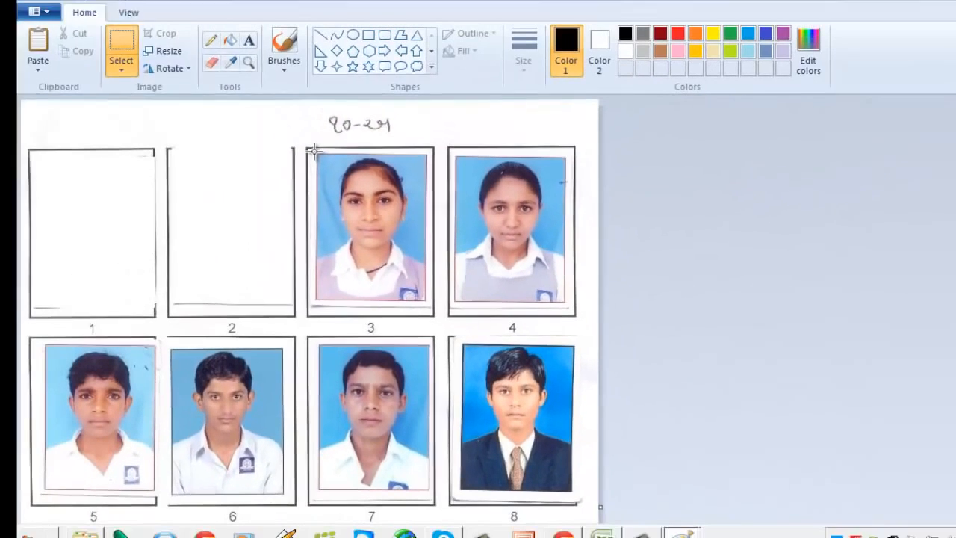
Step: Cut student photo 3 from the scanned page into the 2P Paint window and narrow the canvas to the photo's width
mouse_move(321, 160)
mouse_down()
mouse_move(341, 246)
mouse_move(401, 302)
mouse_move(427, 300)
mouse_up()
key(ctrl+x)
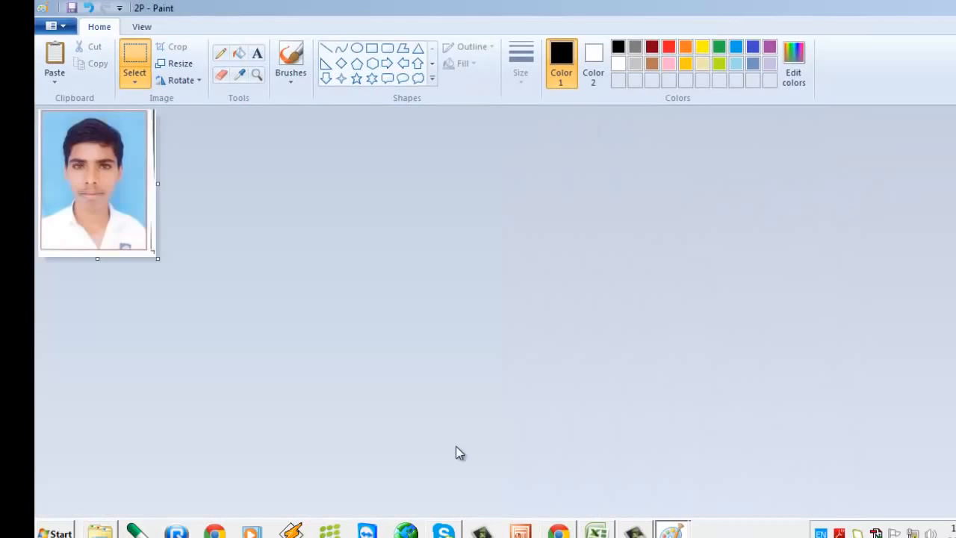
key(ctrl+v)
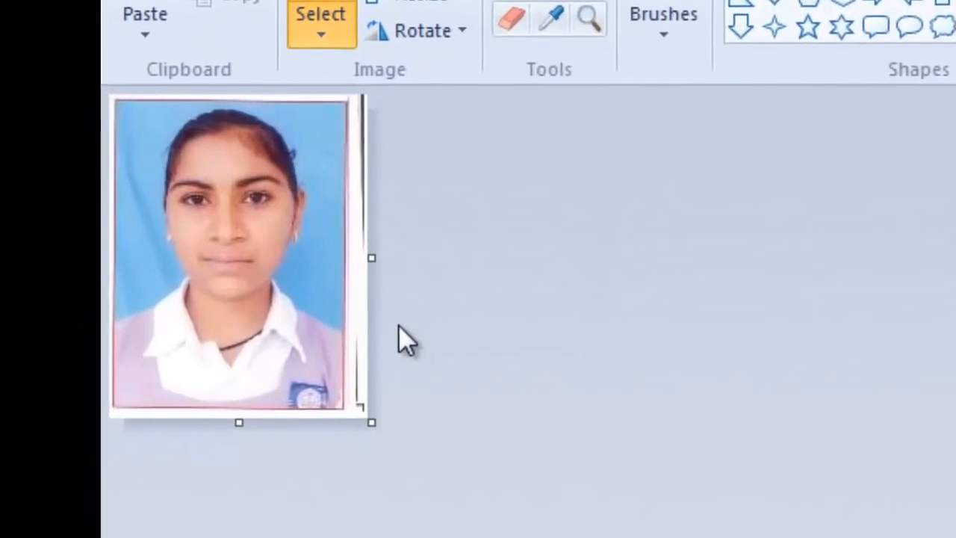
drag(373, 262, 350, 266)
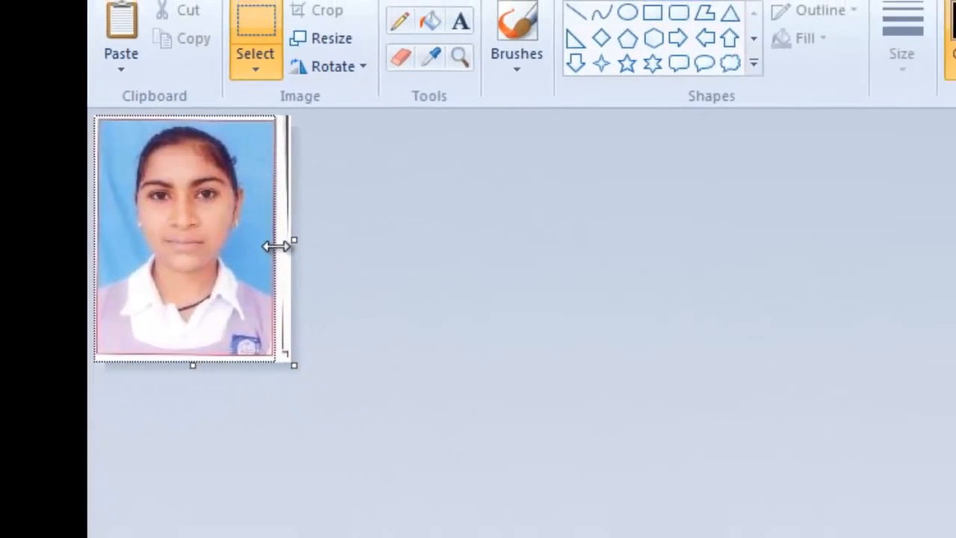
drag(276, 246, 274, 244)
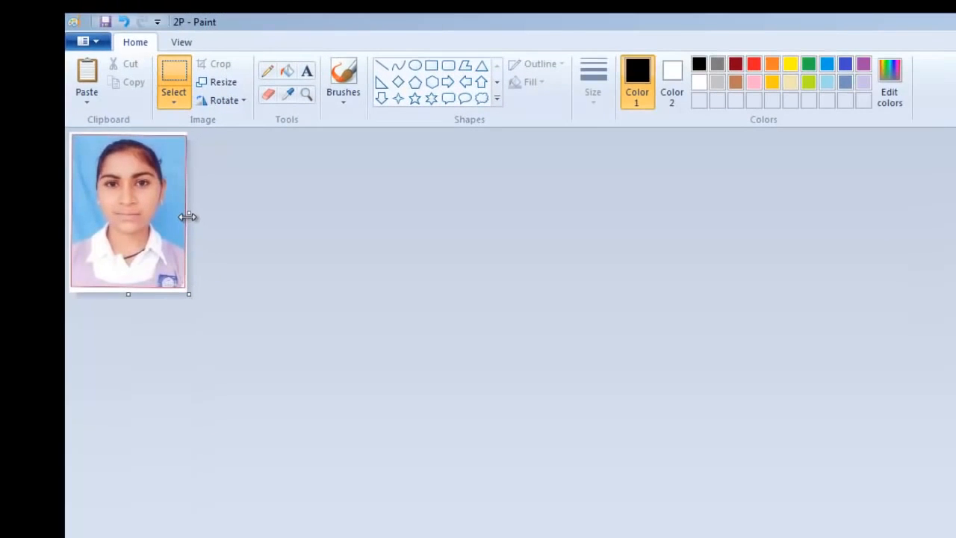
Step: Save the picture of student 3 as a new JPEG file named 3P on the desktop
click(72, 42)
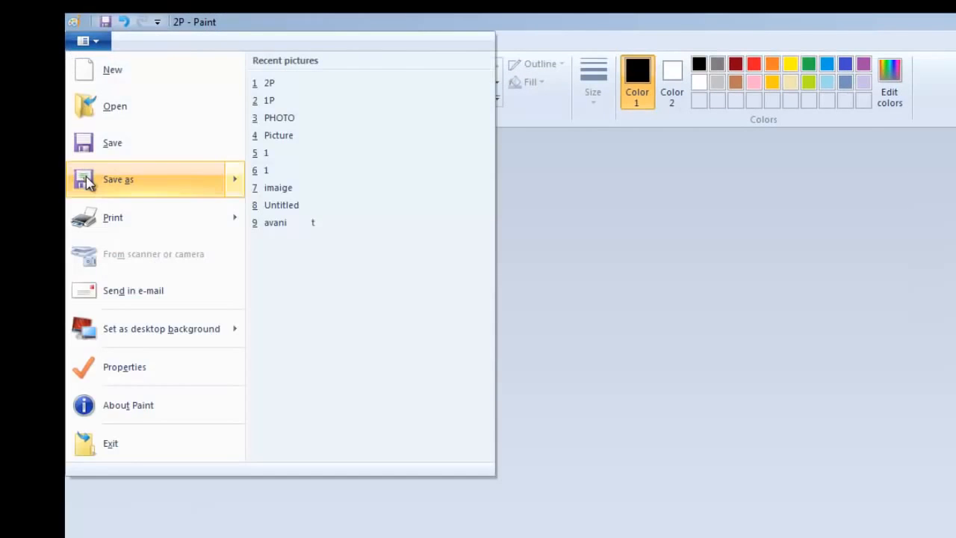
click(118, 179)
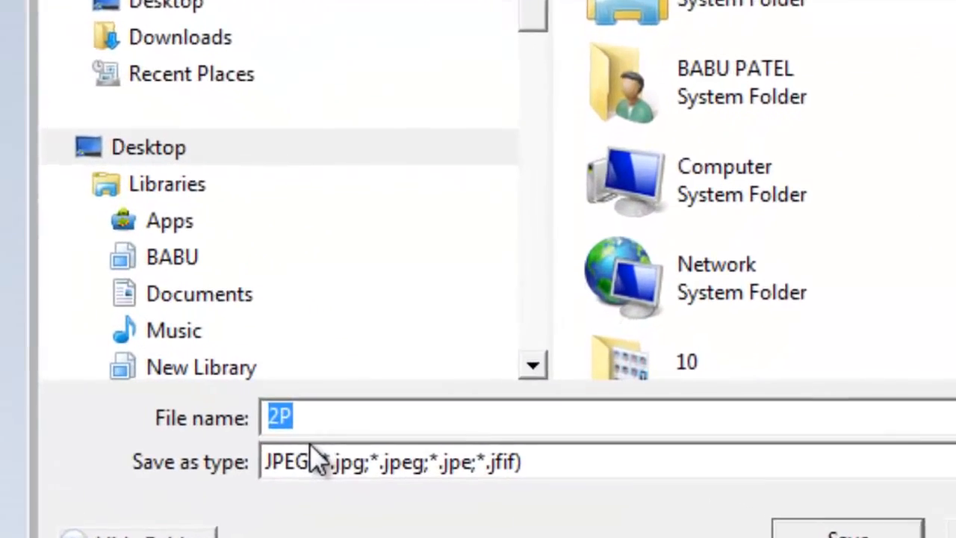
text(3P)
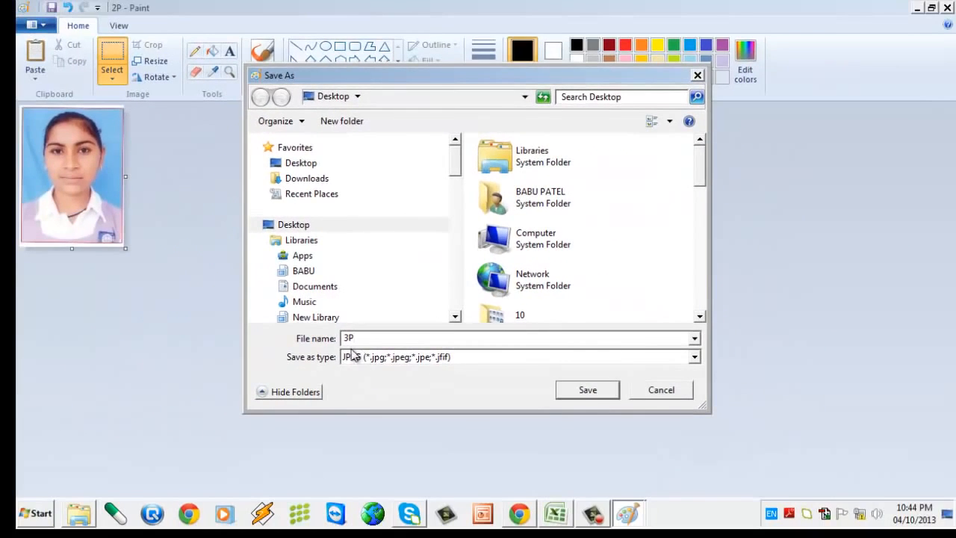
drag(363, 337, 342, 338)
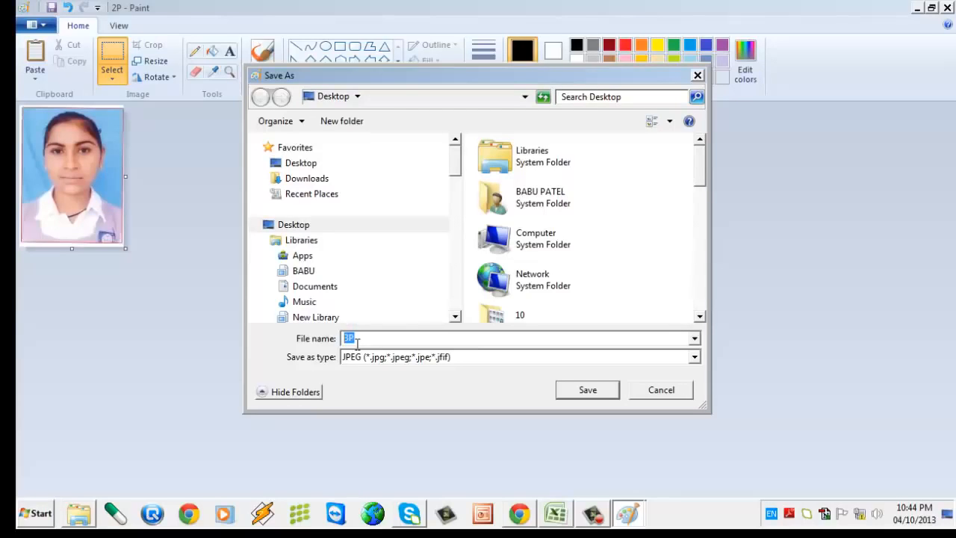
click(575, 394)
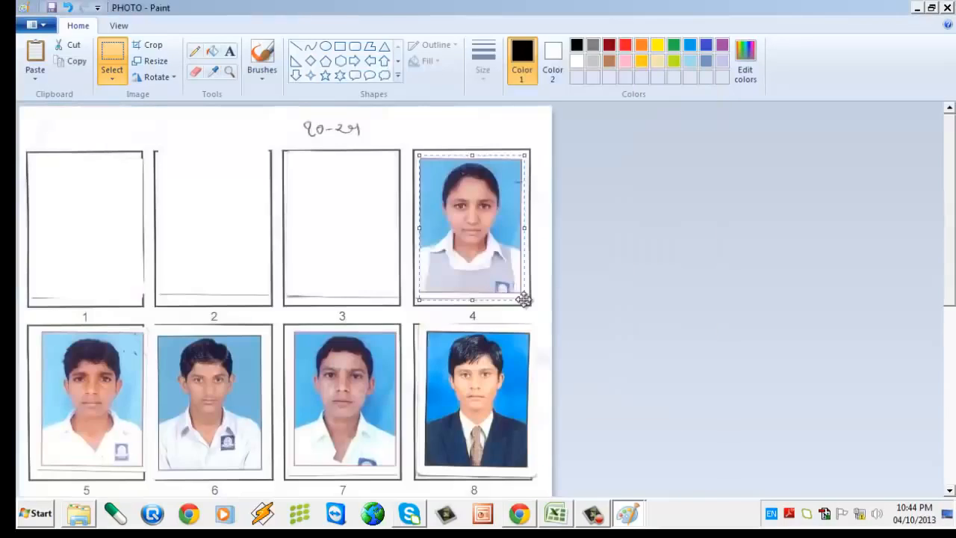
Step: Cut student photo 4 from the scanned PHOTO page and paste it over the photo in the 3P Paint window
key(Delete)
click(617, 482)
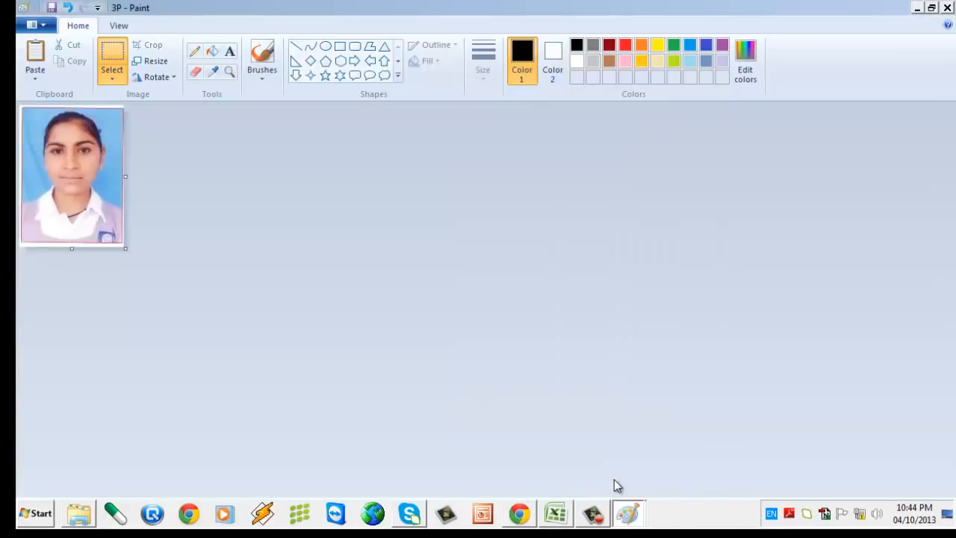
key(ctrl+v)
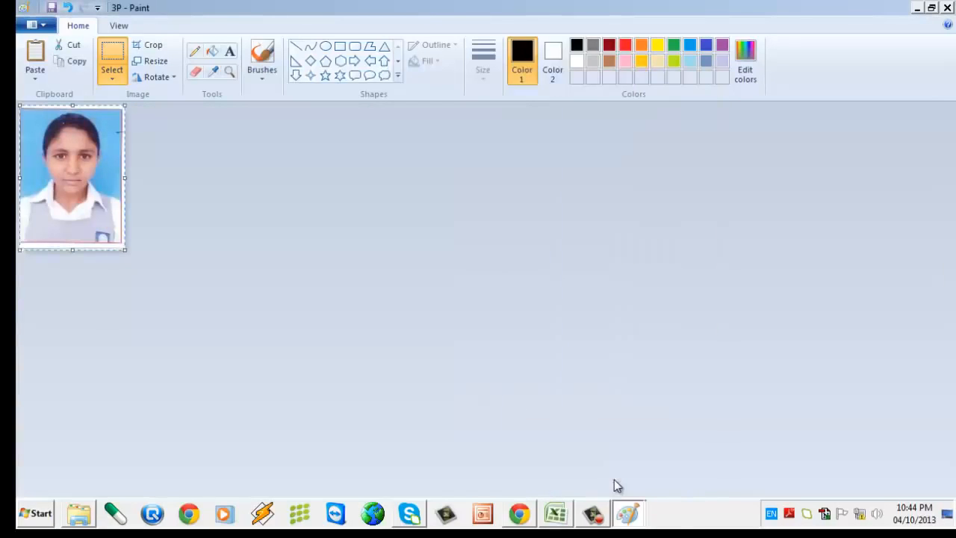
Step: Save the picture of student 4 as a new JPEG file named 4P on the desktop
click(34, 24)
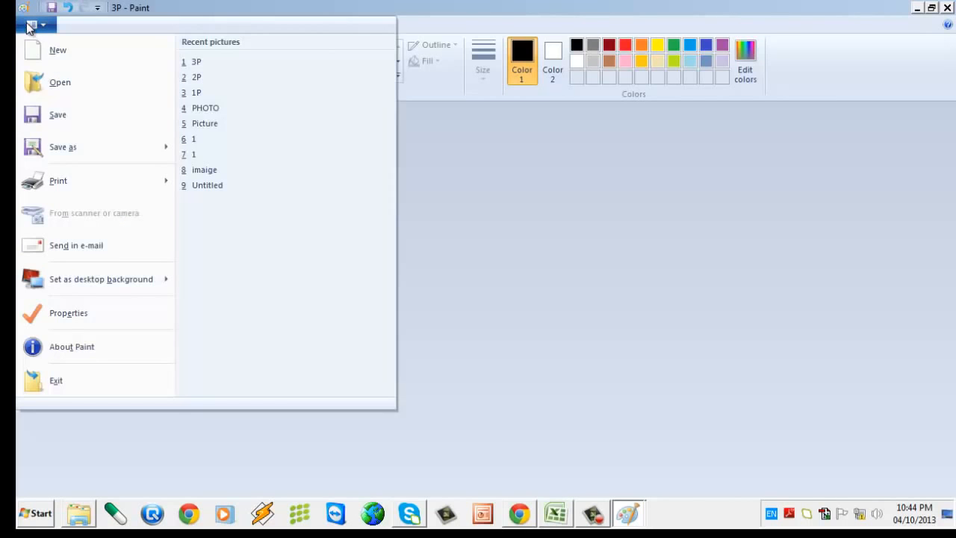
click(47, 147)
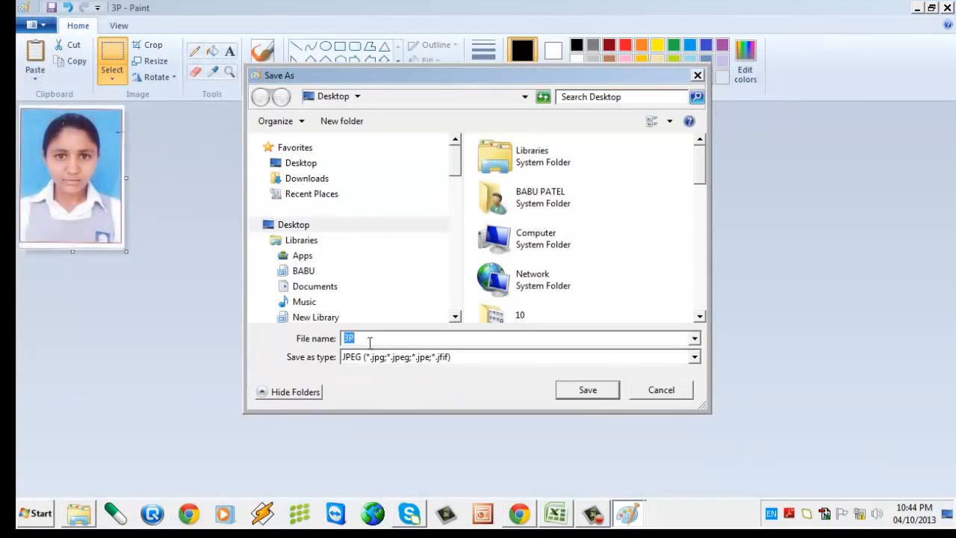
text(4)
click(587, 396)
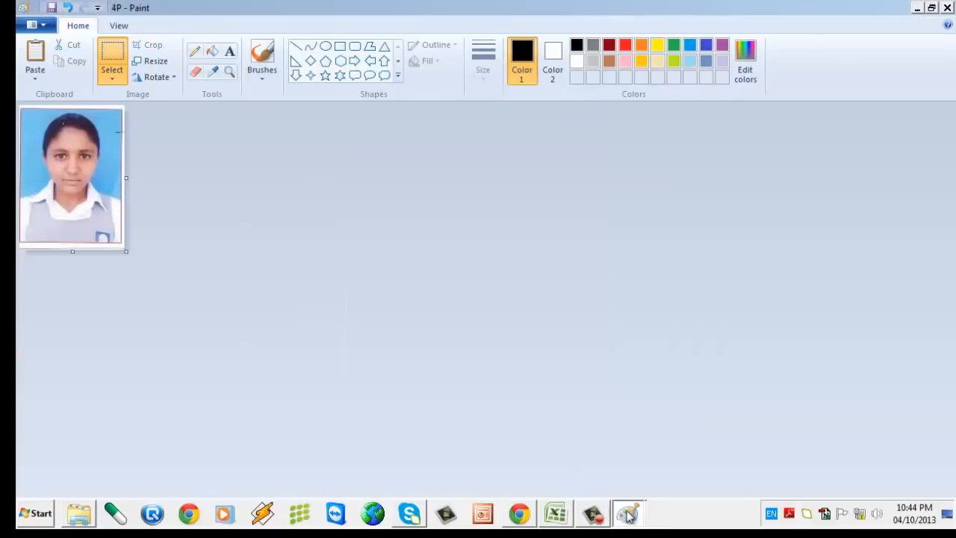
Step: Close the open Paint windows to return to the desktop
mouse_move(631, 517)
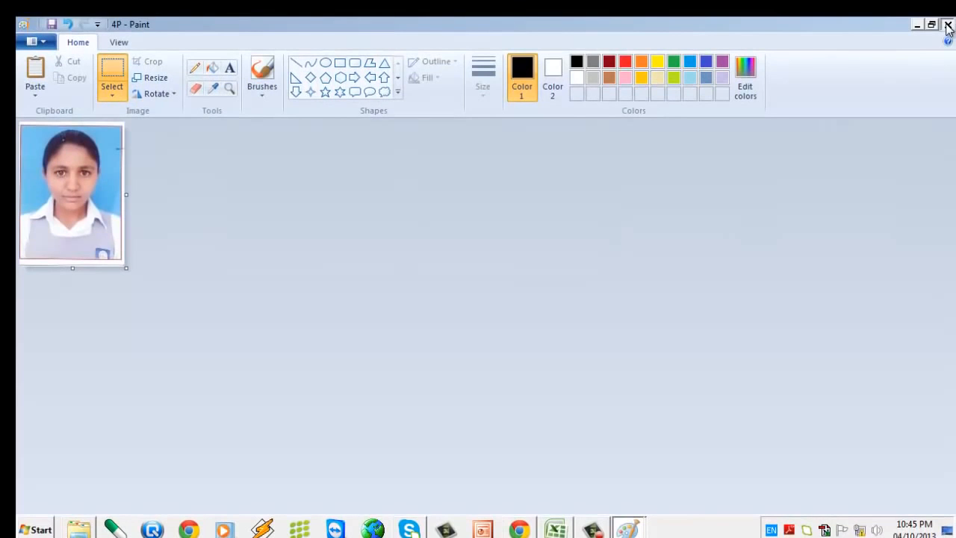
click(947, 25)
click(947, 25)
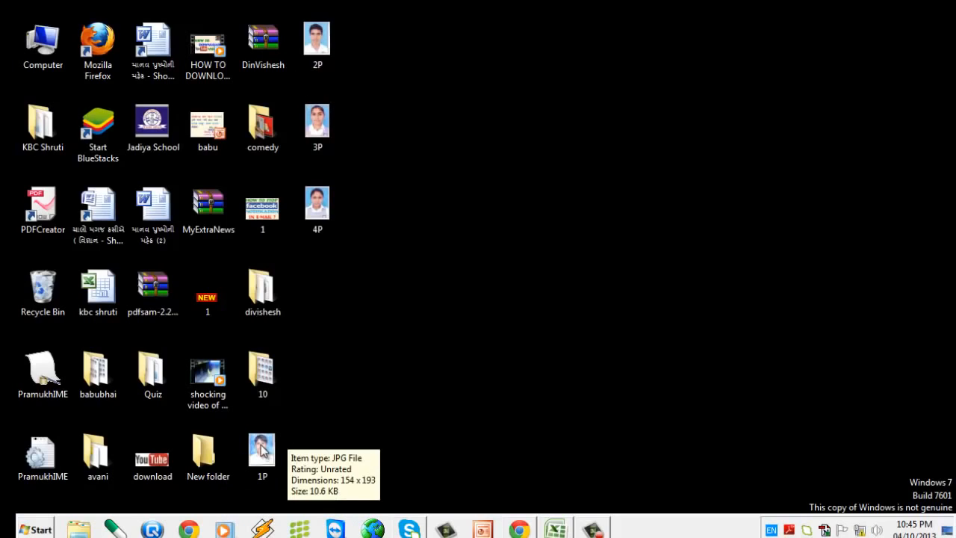
Step: Open the 10-A folder of finished student photos in Windows Explorer and show its files as thumbnails
double_click(261, 367)
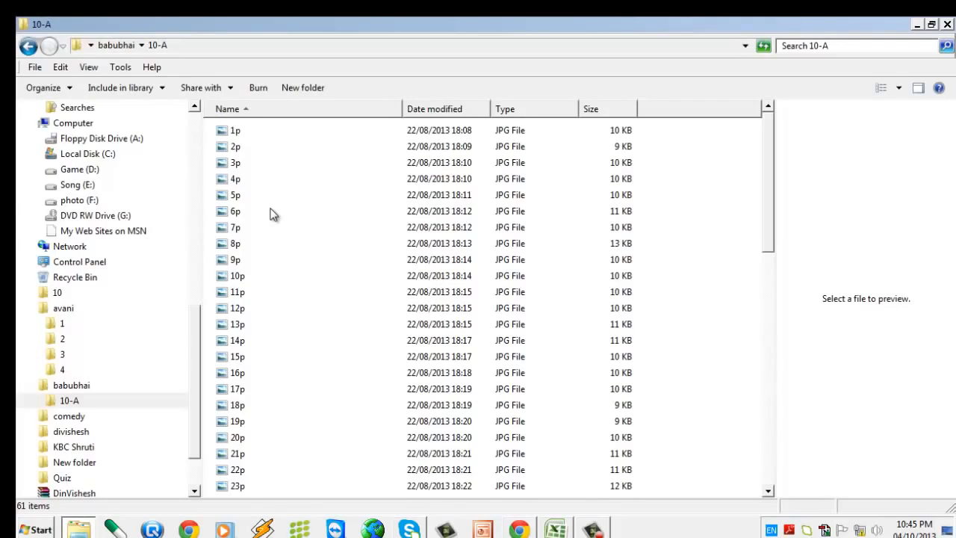
scroll(205, 164, down, 4)
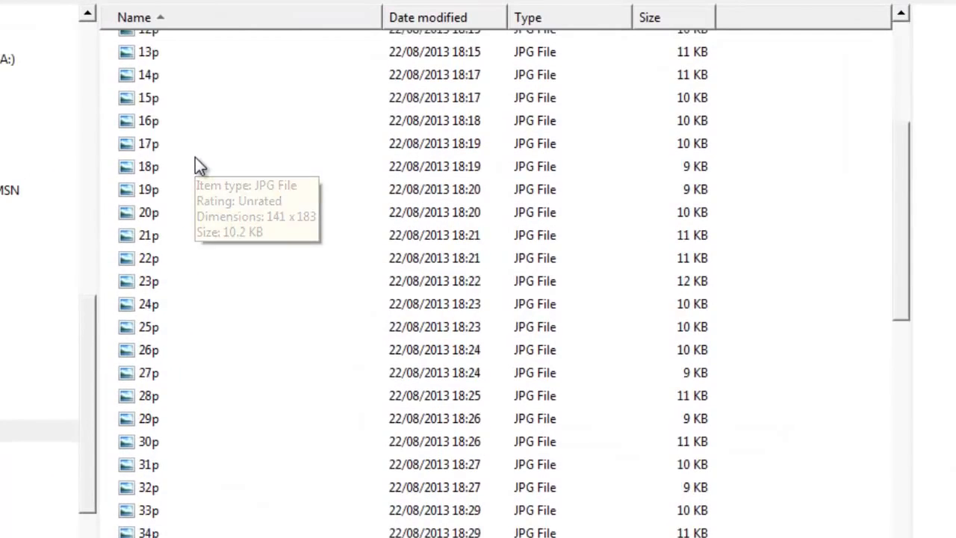
scroll(204, 164, up, 4)
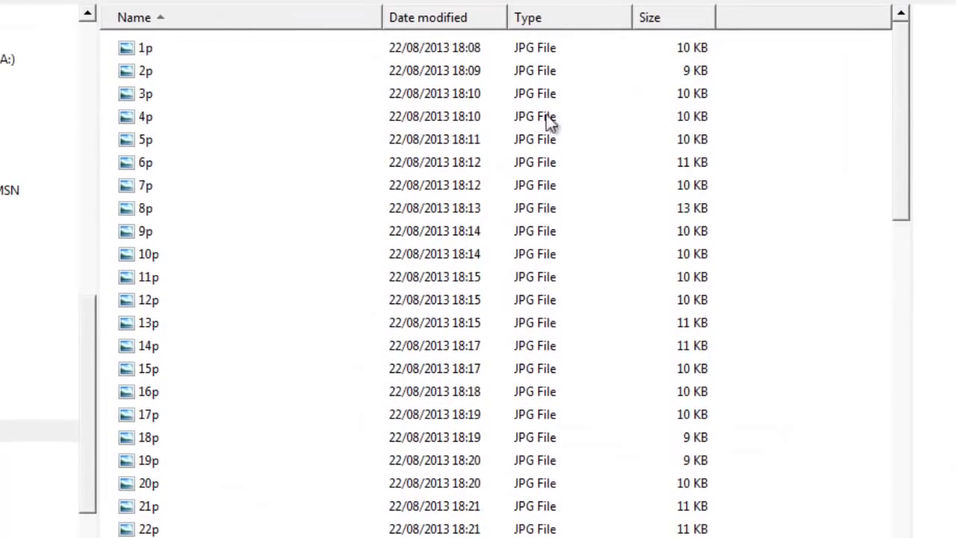
ctrl+scroll(153, 60, up, 3)
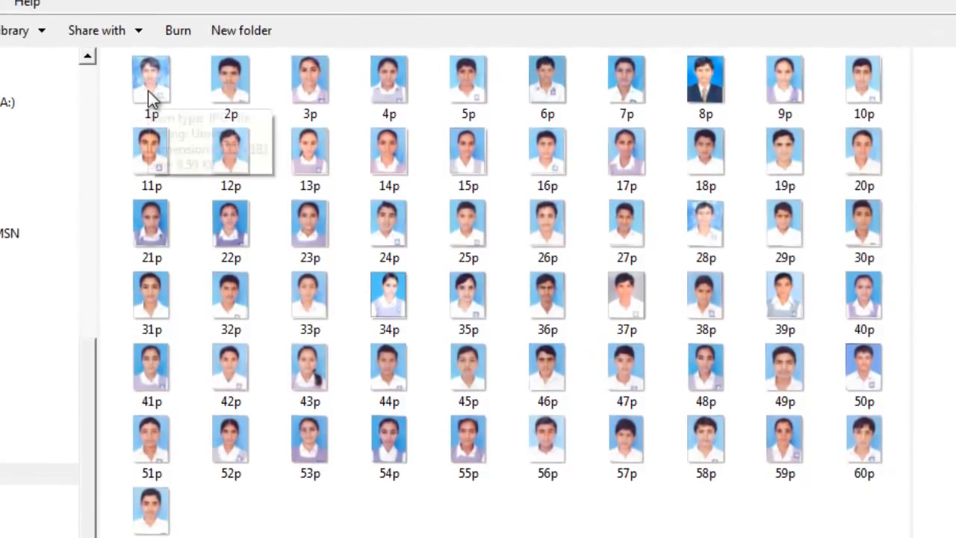
Step: Preview student photos 1p and 8p in the 10-A folder, then clear the selection
click(148, 88)
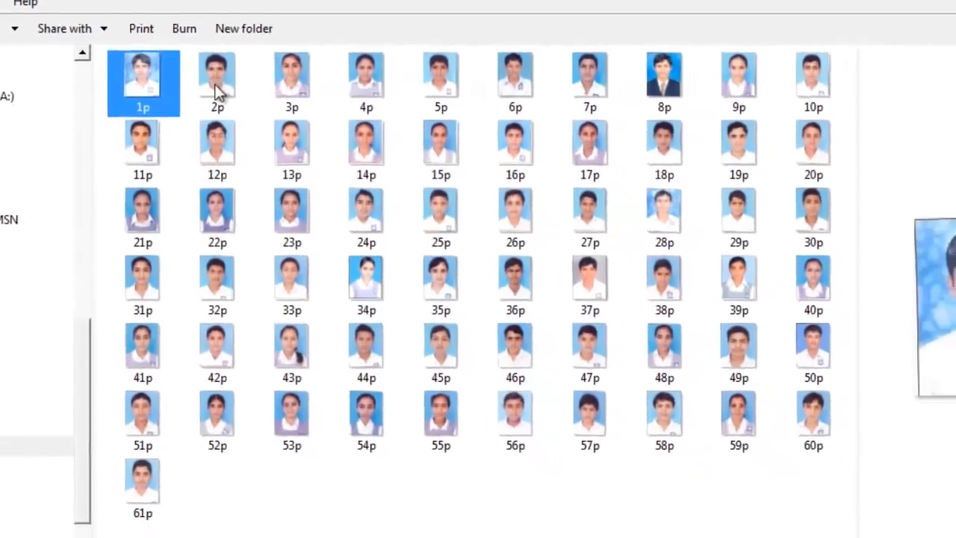
click(663, 82)
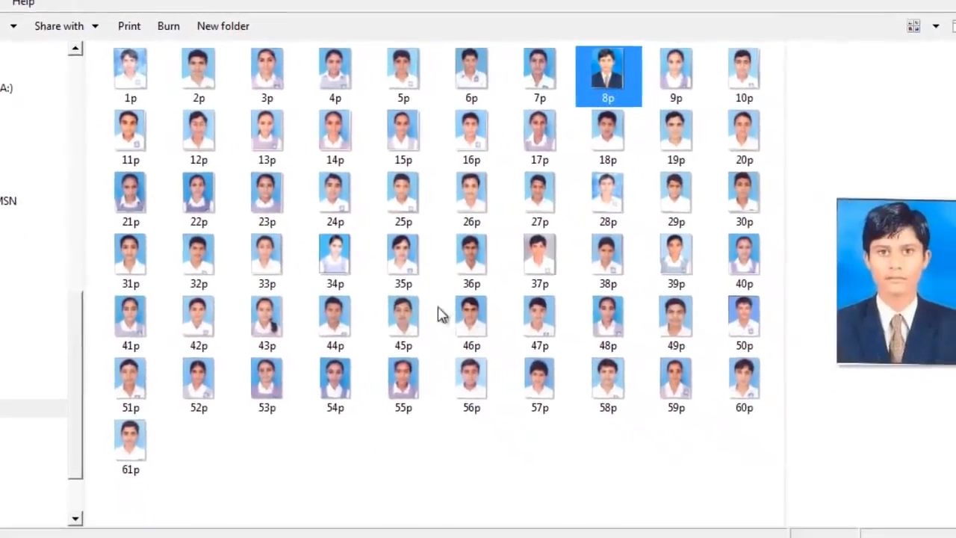
click(242, 532)
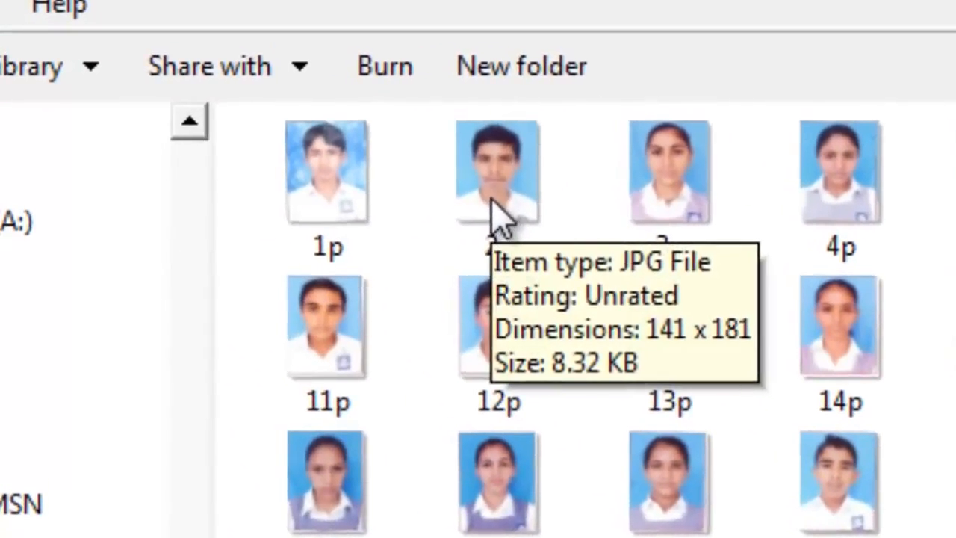